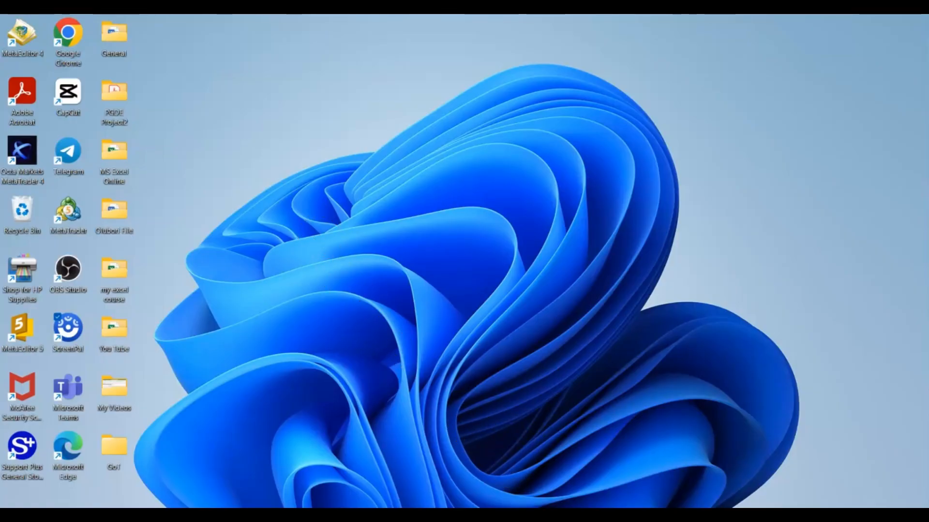
Step: Switch to Chrome, move Drive into the first row of the Google apps list, and open it
mouse_move(571, 515)
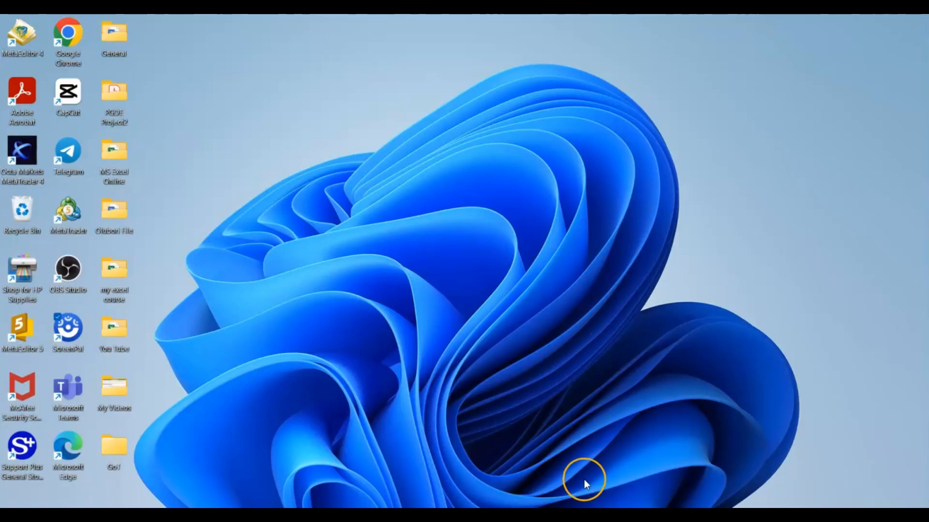
left_click(573, 515)
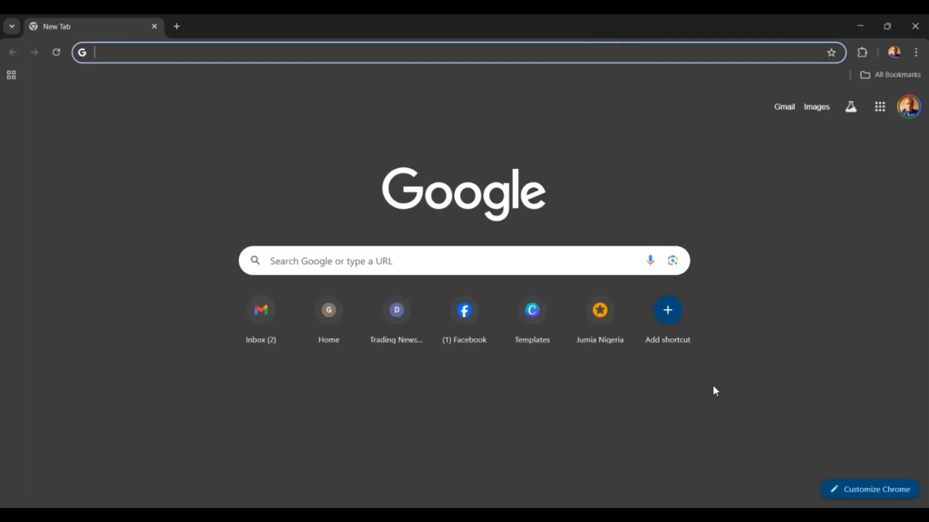
left_click(880, 114)
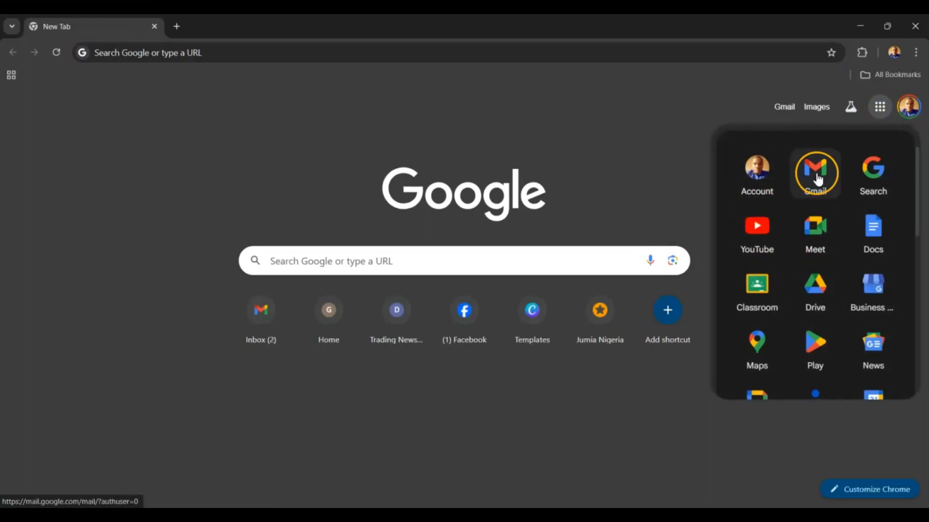
scroll(838, 250, "down", 5)
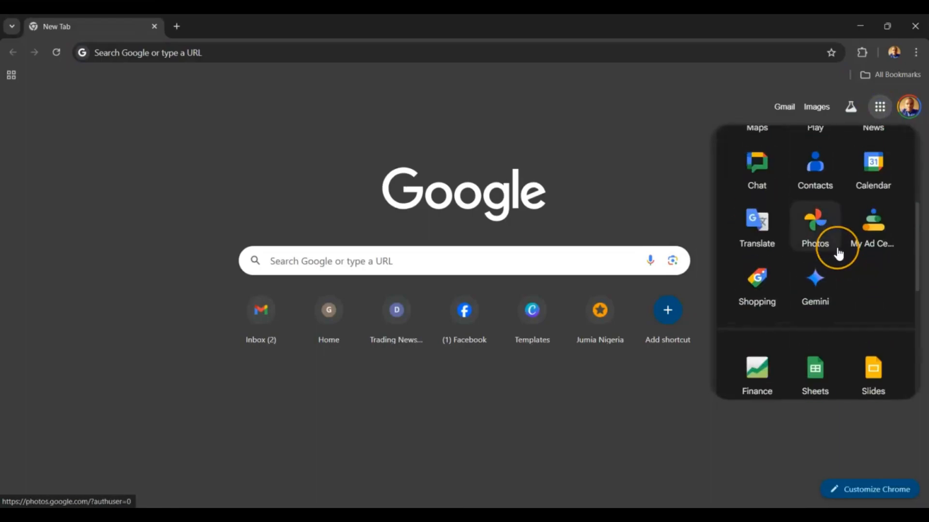
scroll(837, 252, "up", 5)
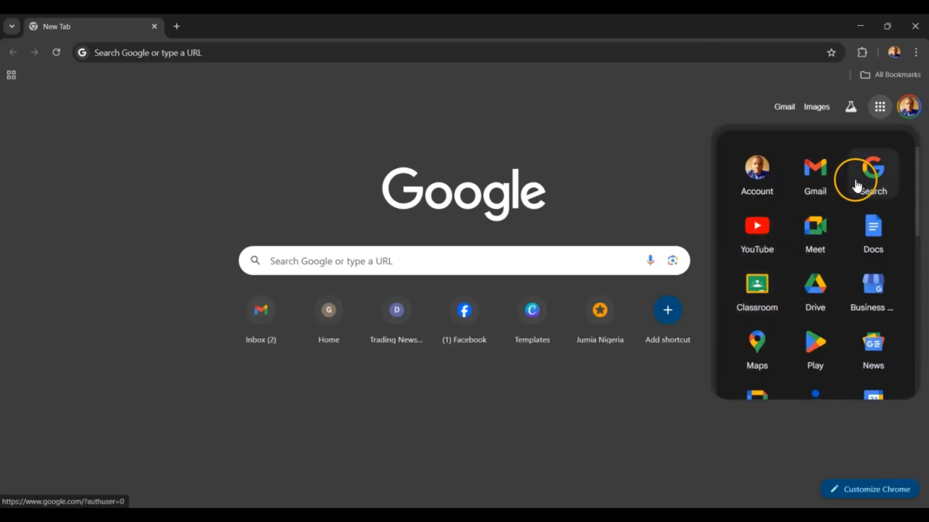
left_click_drag(816, 293, 869, 182)
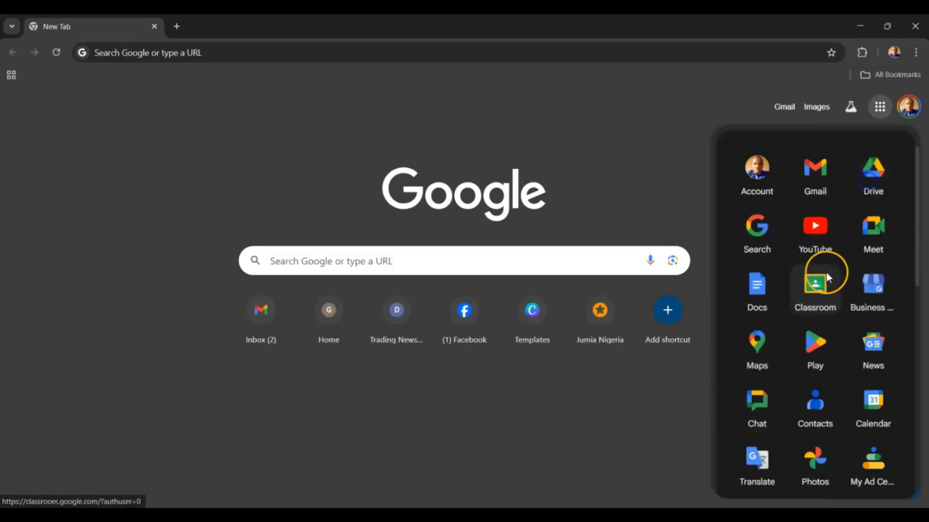
left_click(874, 177)
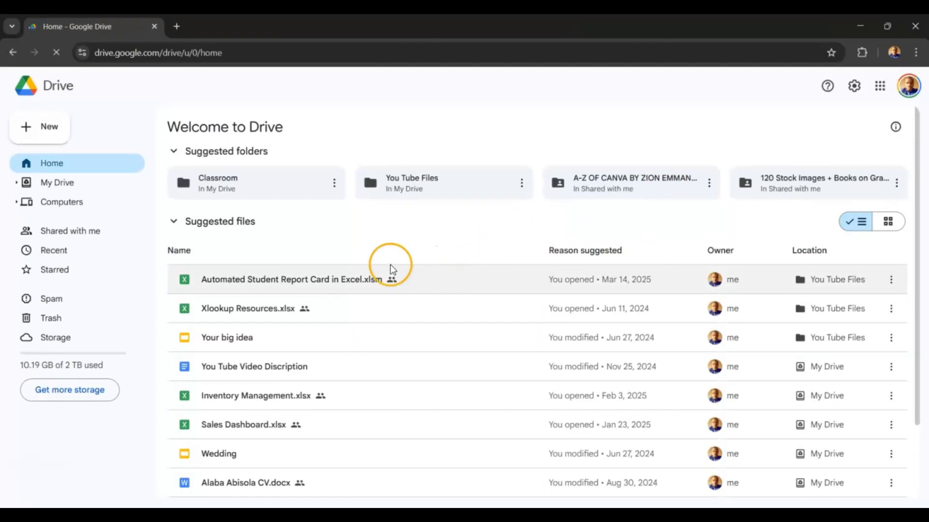
Step: Open Google Drive in a second browser tab through its web address, drive.google.com
left_click(178, 26)
left_click(207, 57)
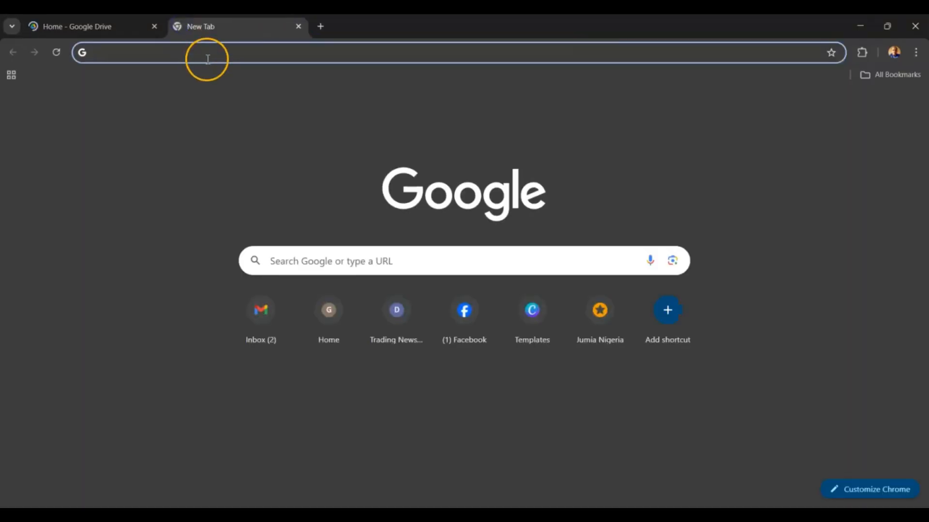
type("driv")
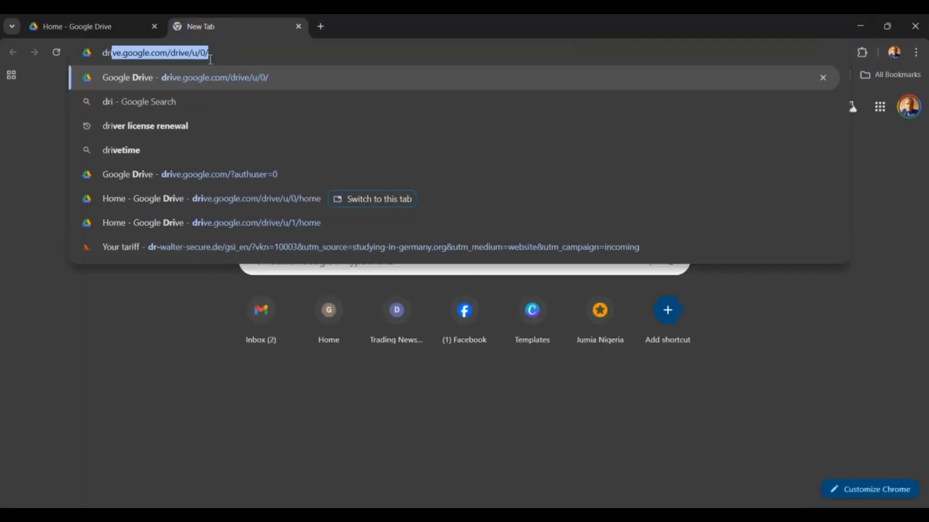
key("BackSpace")
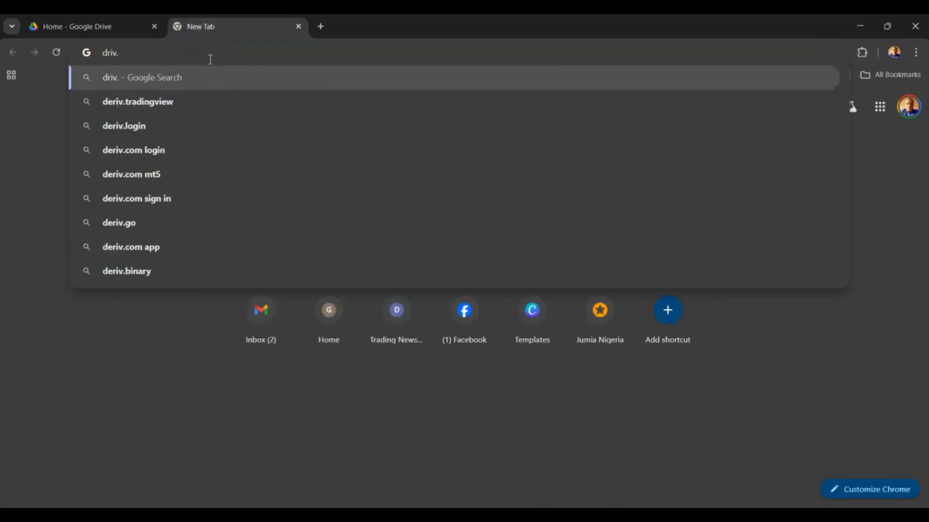
type("e")
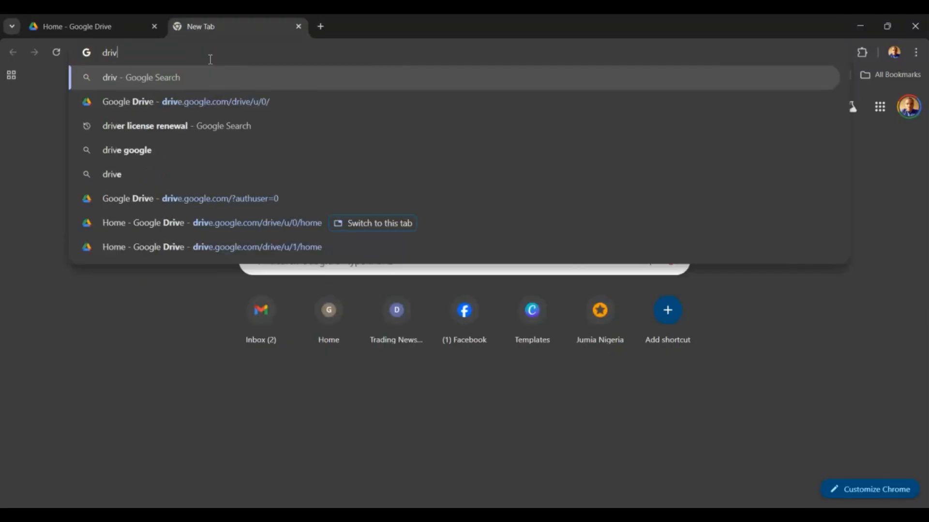
key("Return")
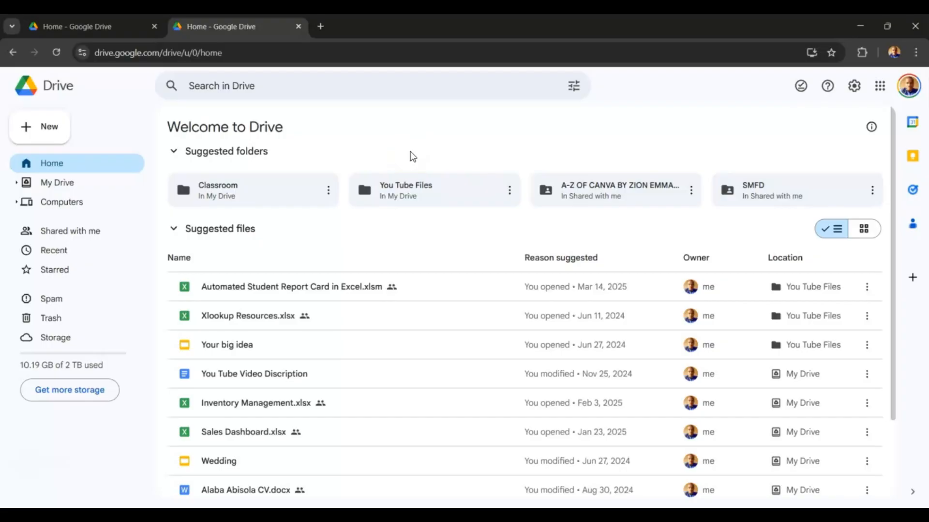
Step: Create a new folder named "Drive Lesson" in My Drive
left_click(407, 153)
left_click(48, 126)
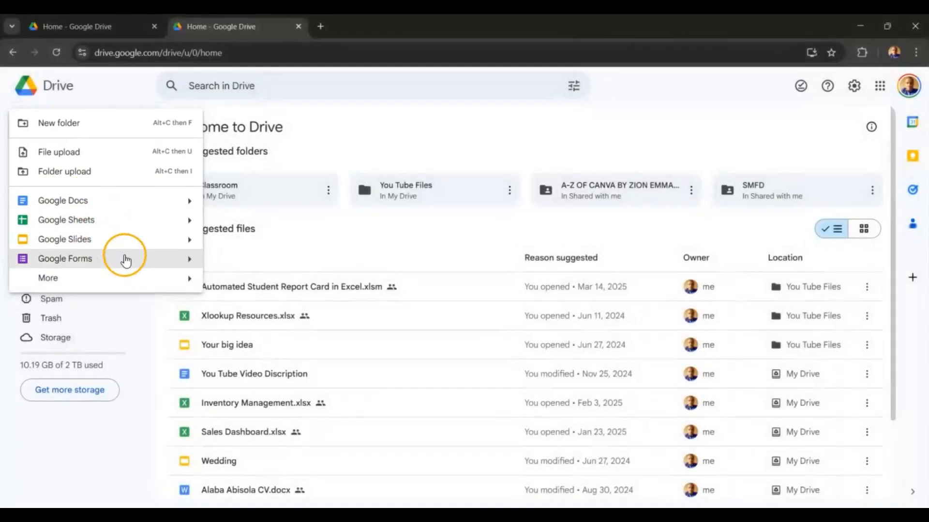
left_click(136, 284)
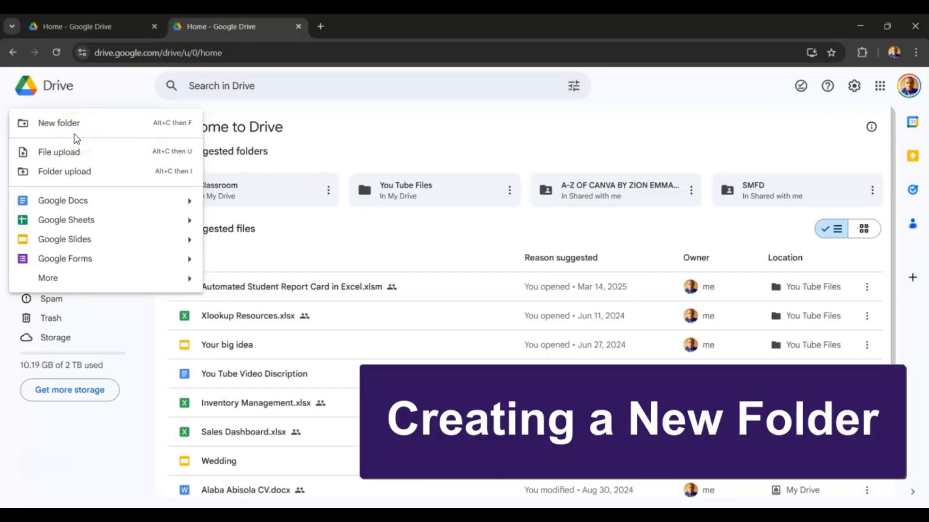
left_click(74, 134)
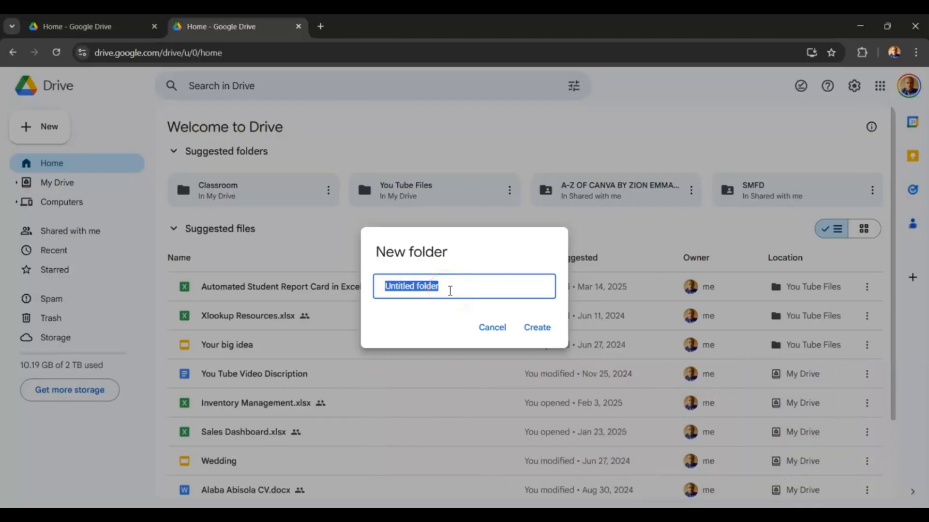
type("Driv")
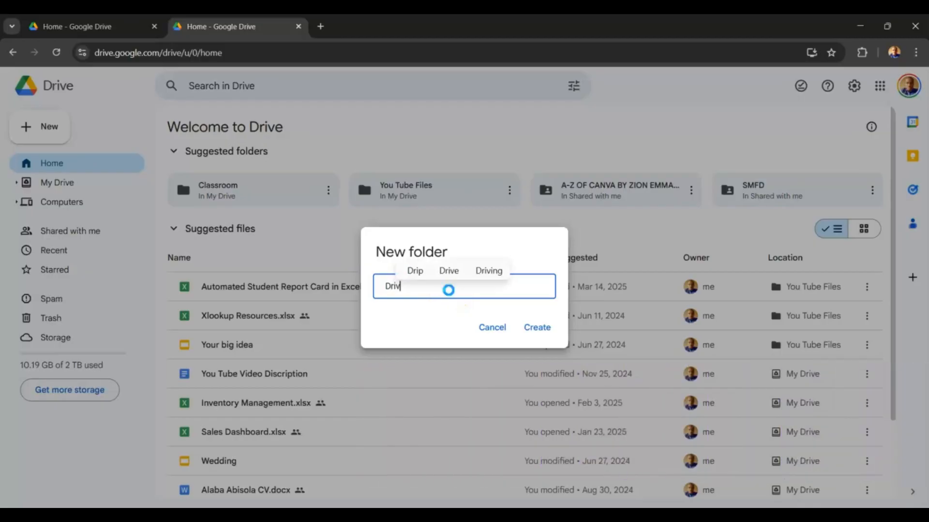
type("e Less")
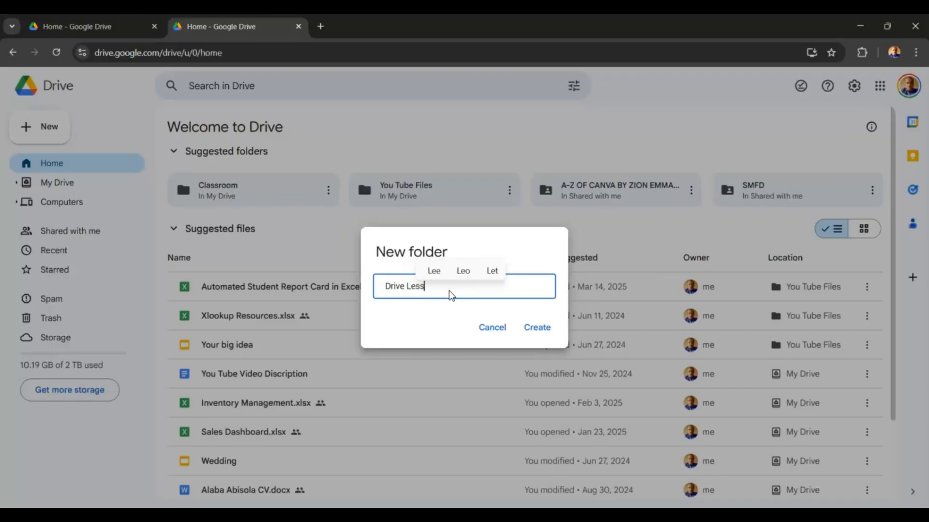
type("on")
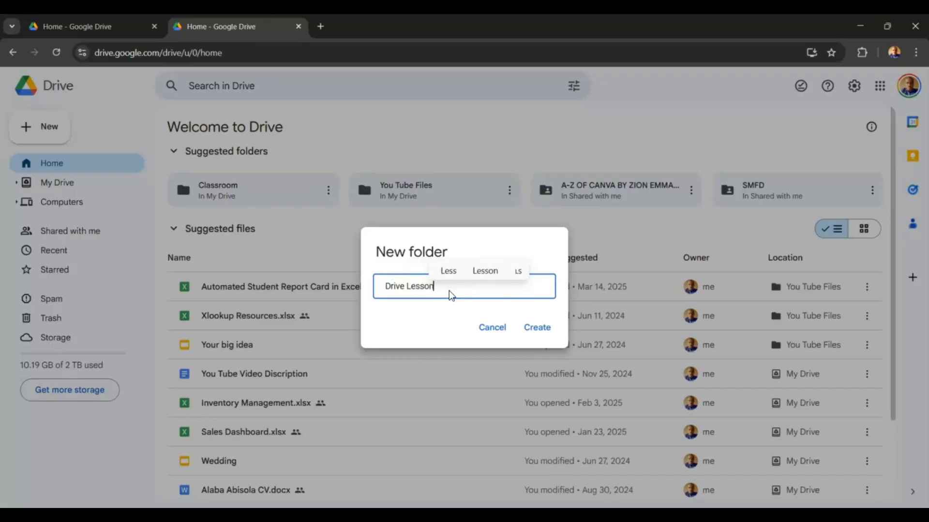
left_click(531, 328)
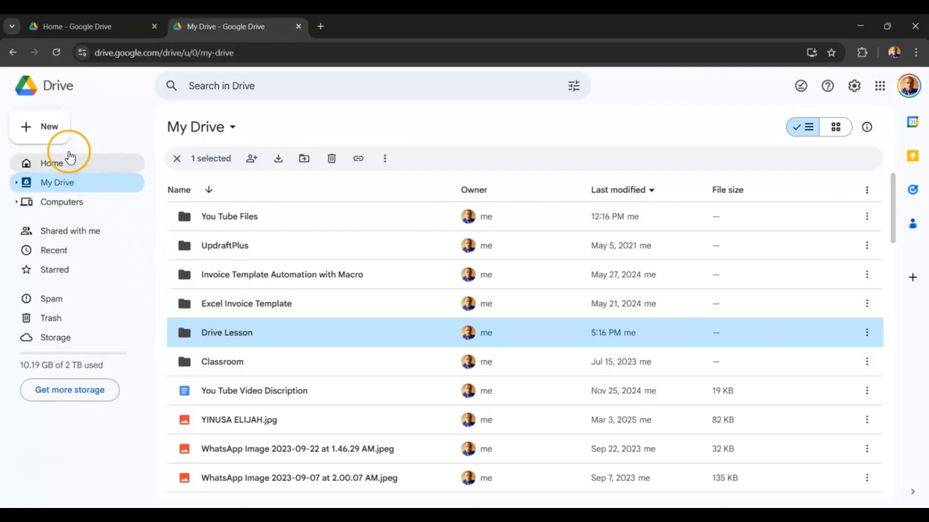
Step: Upload the Youtube End Screen video from the local Short Videos folder into the Classroom folder in My Drive, and close the file chooser
left_click(50, 128)
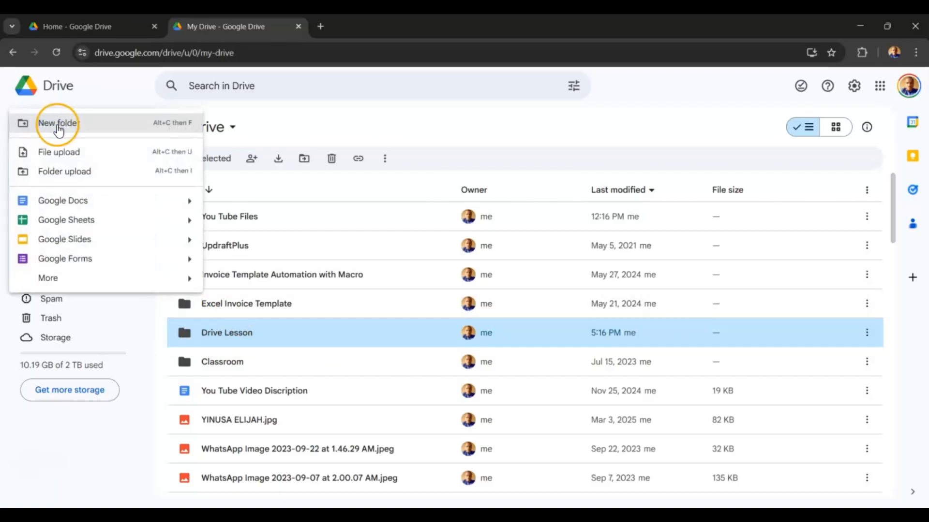
left_click(65, 155)
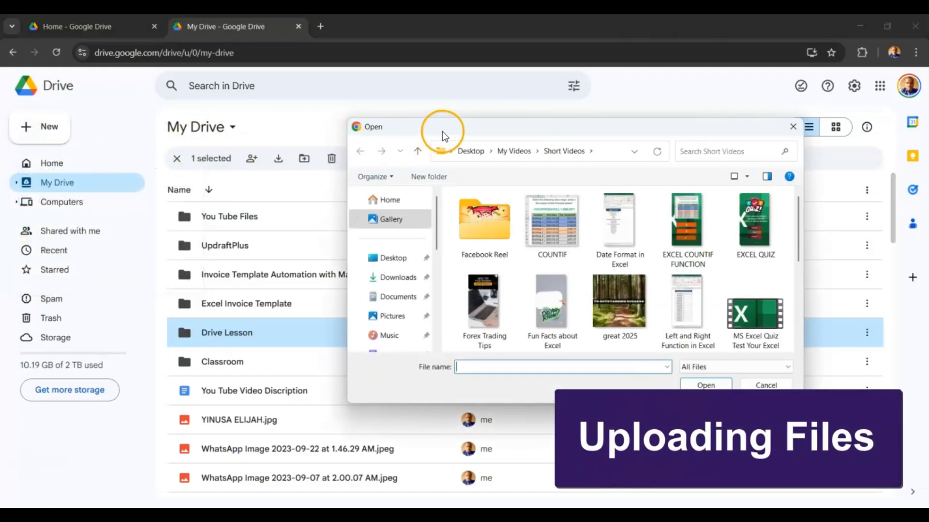
left_click_drag(442, 131, 563, 117)
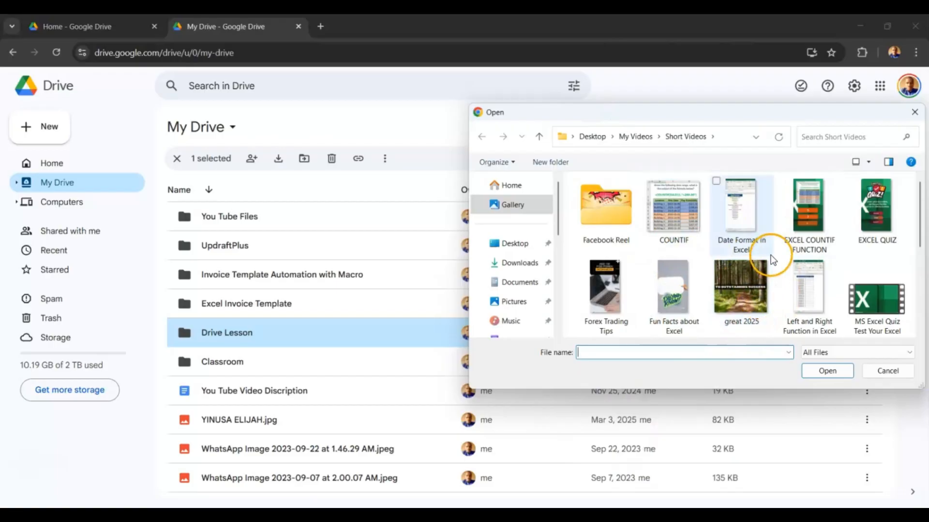
scroll(769, 254, "down", 5)
scroll(729, 269, "up", 4)
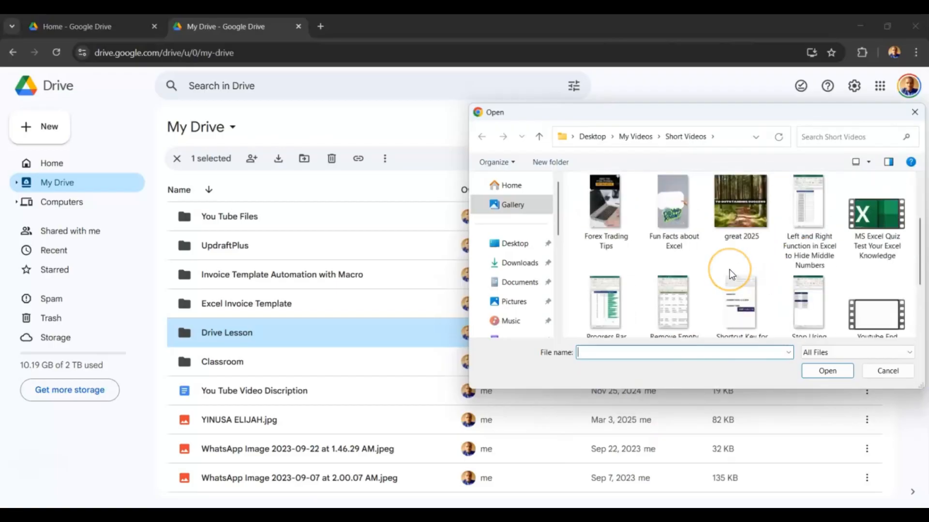
scroll(729, 269, "down", 2)
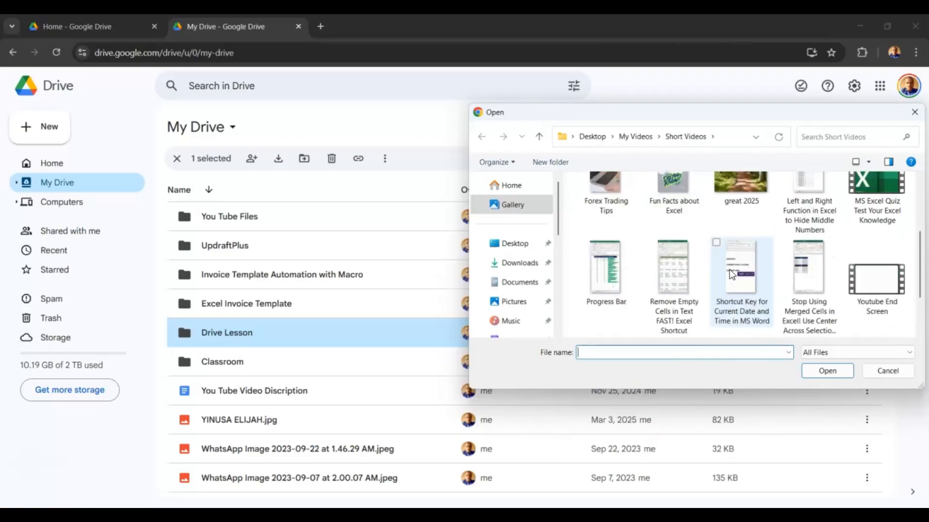
left_click(874, 291)
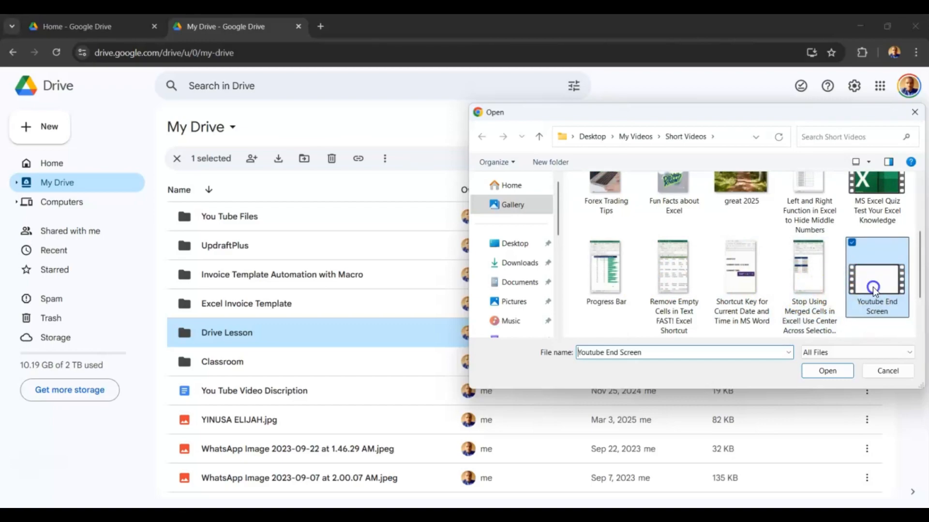
left_click_drag(874, 289, 360, 350)
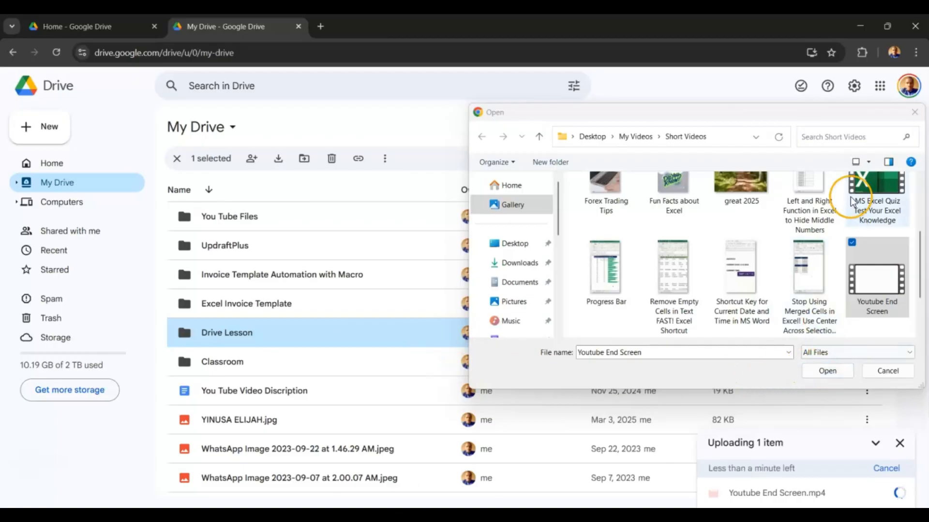
left_click(914, 113)
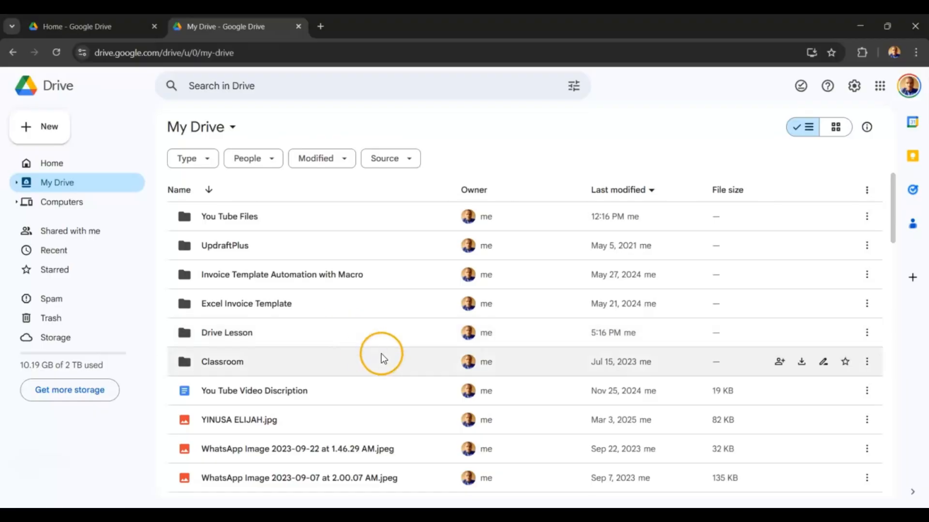
Step: Look through My Drive and the Drive Home page for the uploaded video and check its location
scroll(384, 354, "down", 2)
scroll(384, 357, "up", 2)
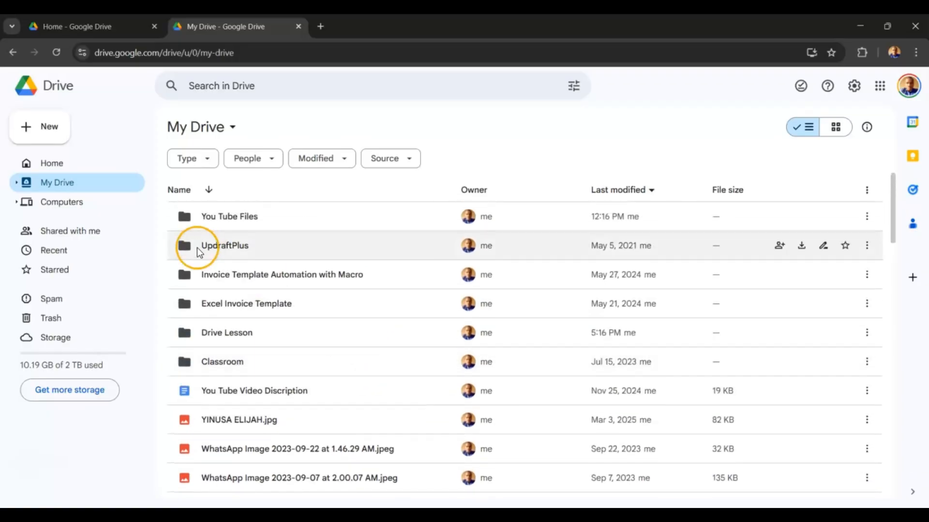
left_click(68, 164)
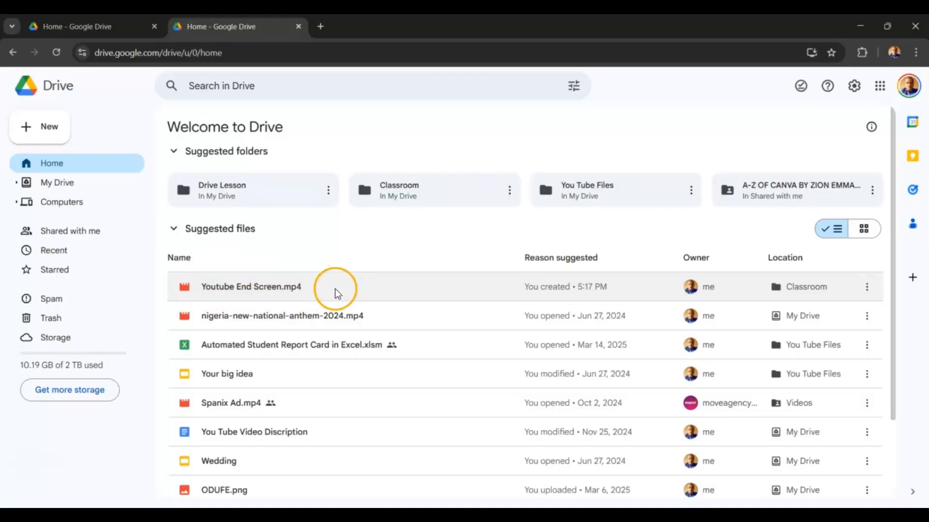
mouse_move(805, 292)
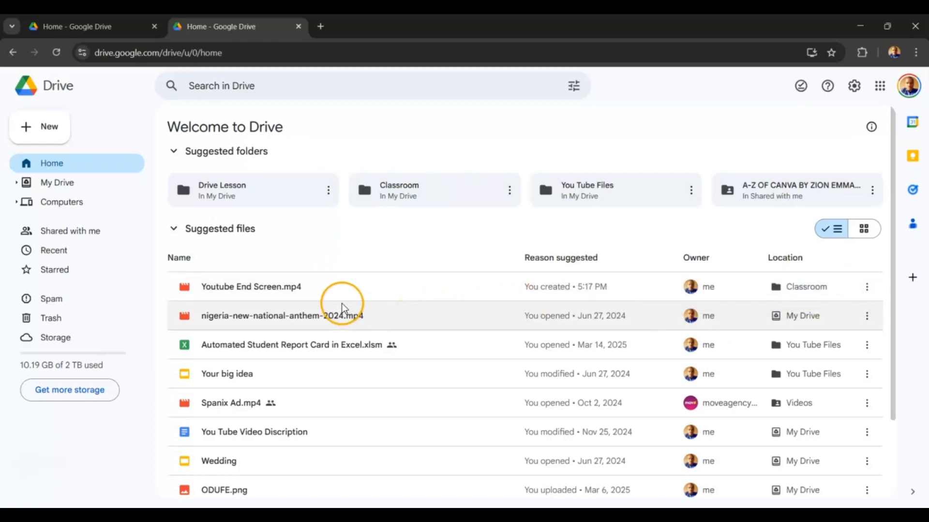
left_click(51, 126)
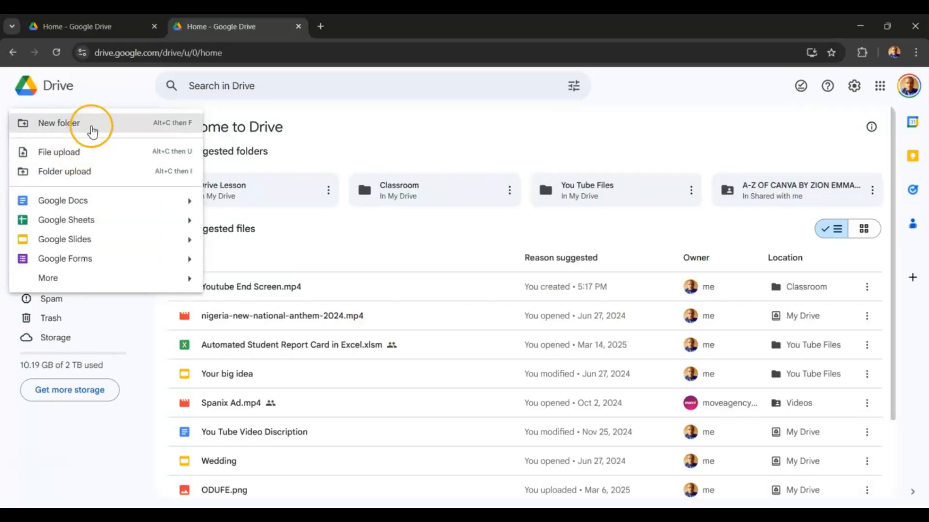
left_click(73, 178)
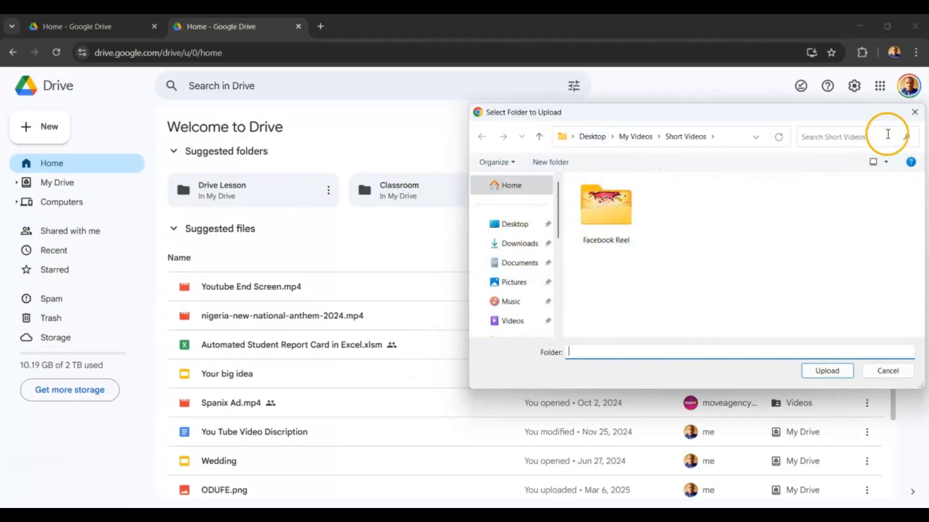
left_click(915, 114)
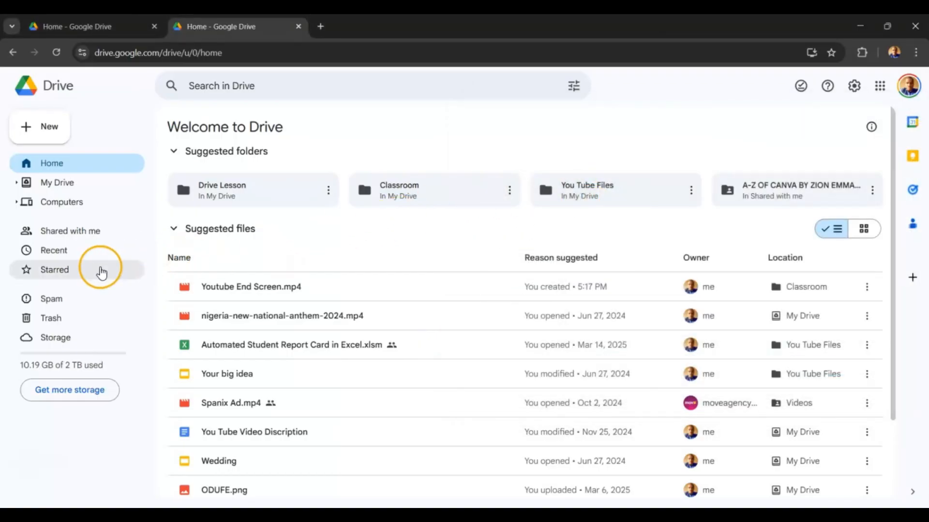
left_click(41, 130)
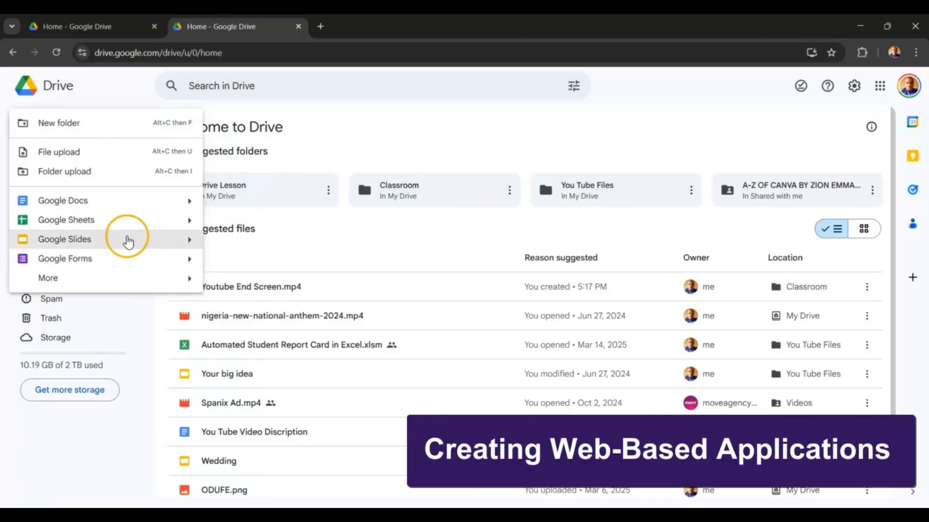
left_click(128, 282)
left_click(389, 111)
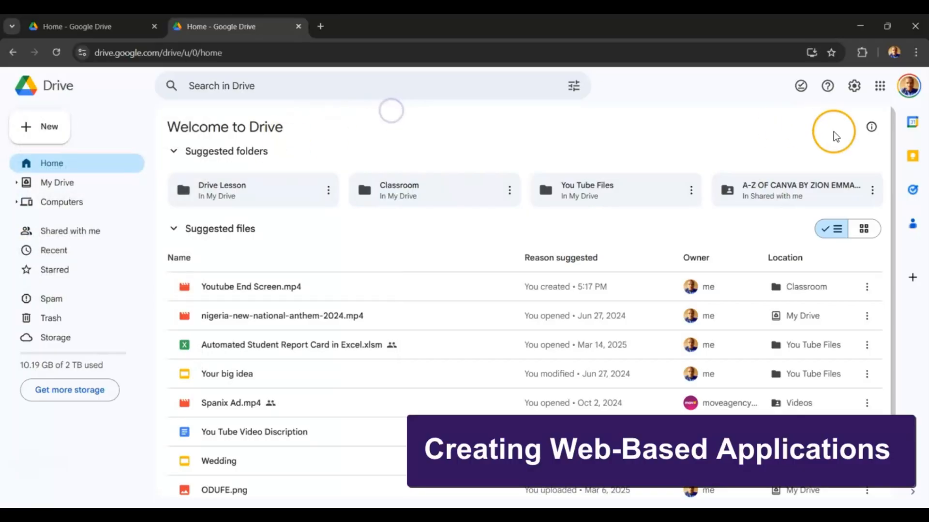
Step: Look through the list of other Google apps available from Drive, and close it
left_click(877, 92)
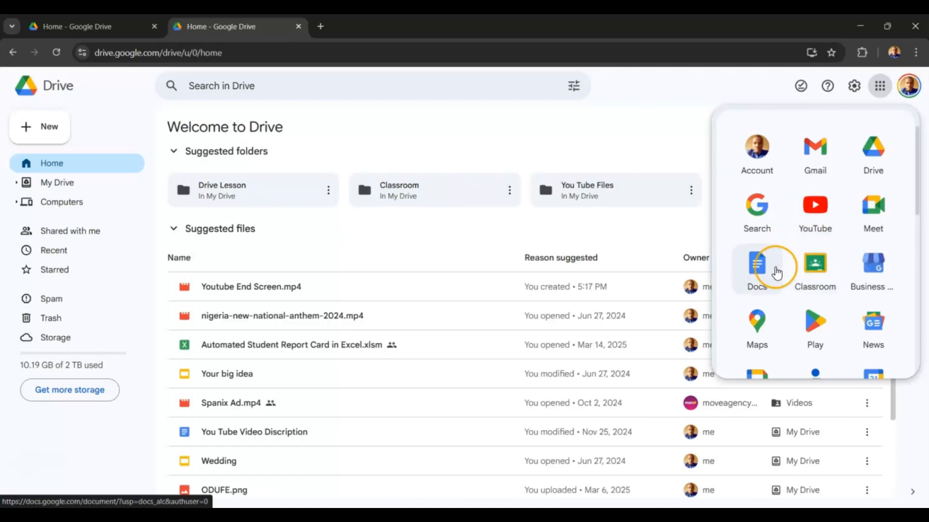
scroll(771, 285, "down", 3)
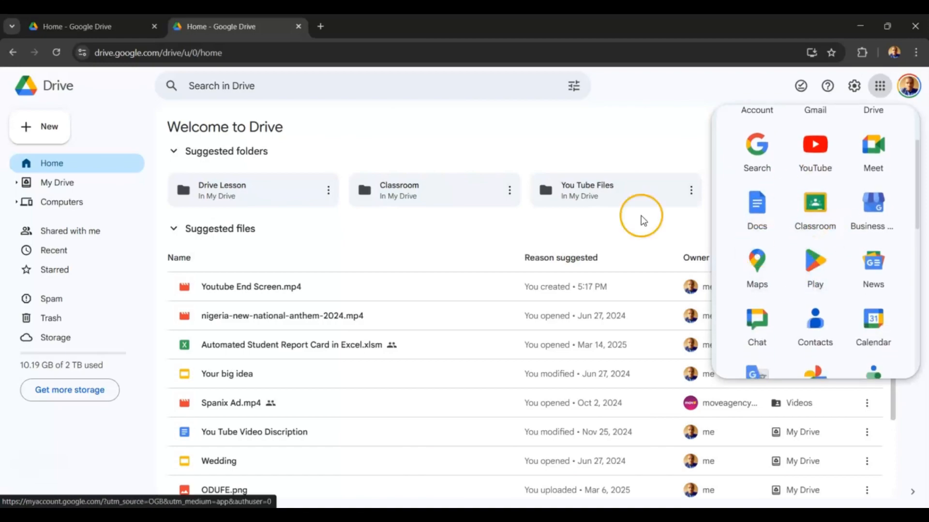
left_click(572, 144)
Step: Create a blank Google Docs document from Drive, dismiss its document tabs tip, and close the document
left_click(58, 128)
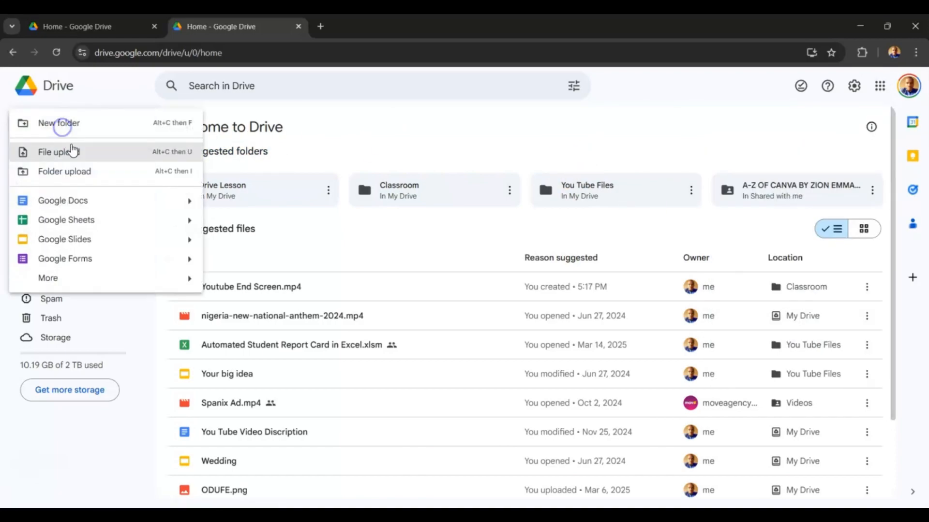
left_click(80, 209)
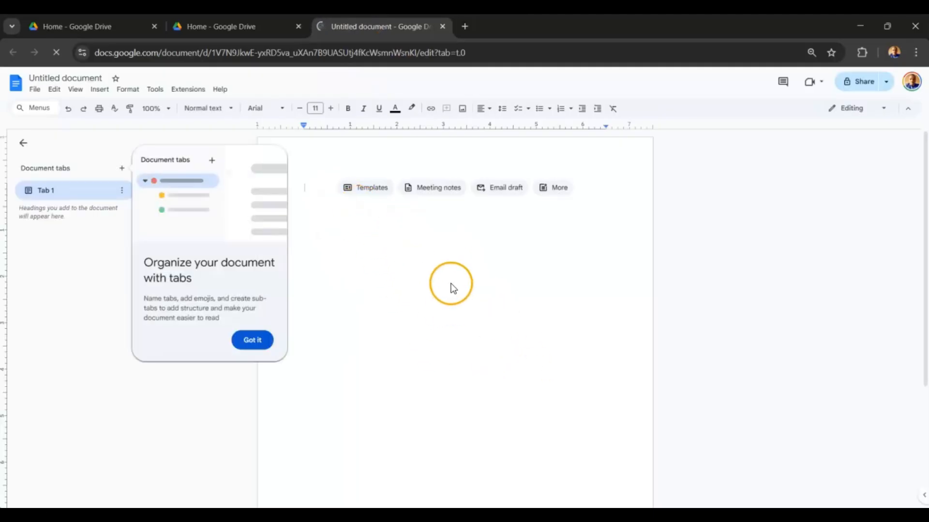
left_click(252, 341)
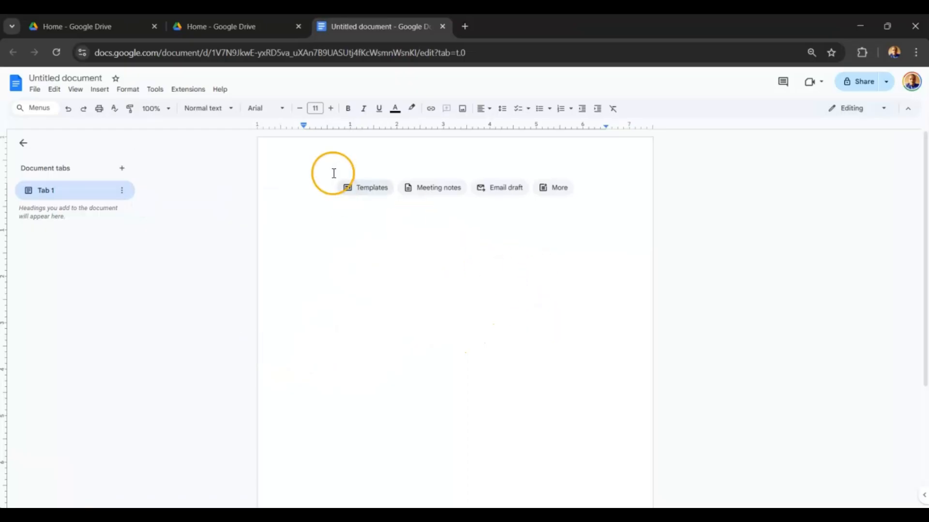
left_click(442, 27)
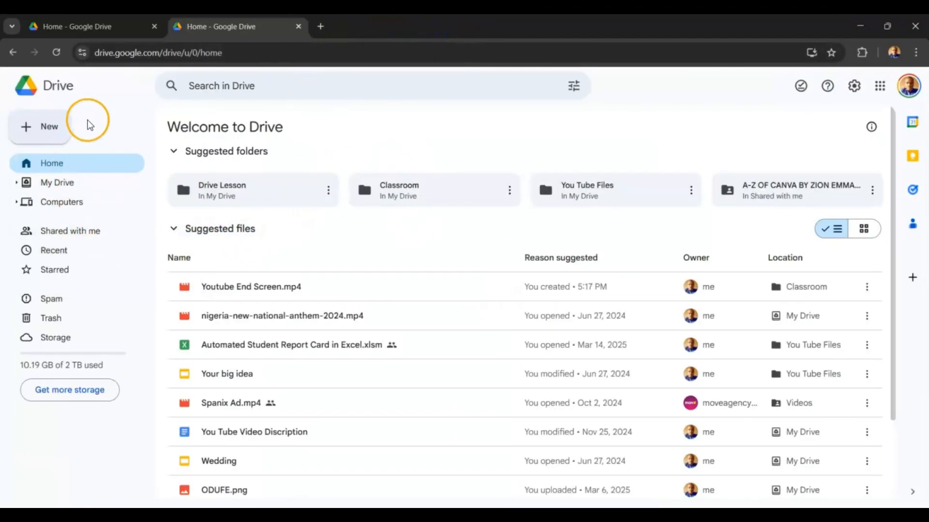
Step: Look over the options for creating new items, the Home page and the Drive search field
left_click(53, 125)
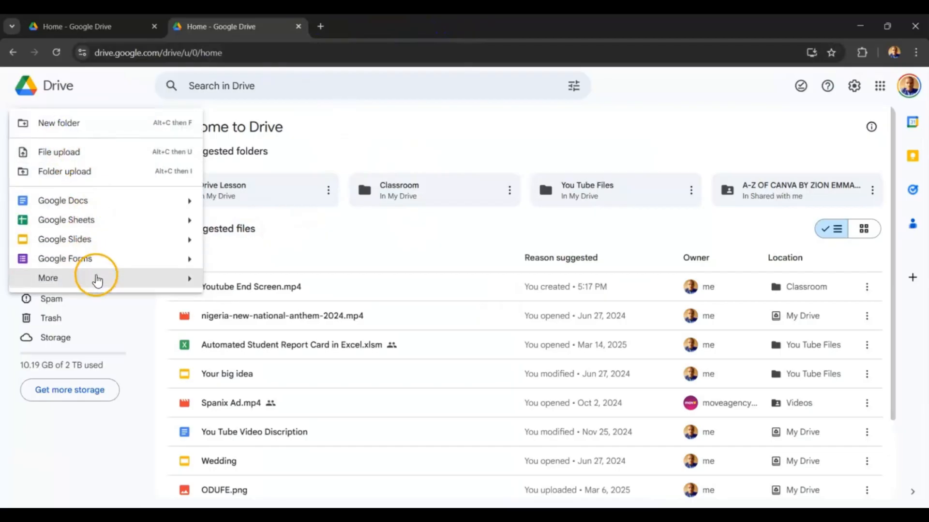
left_click(355, 125)
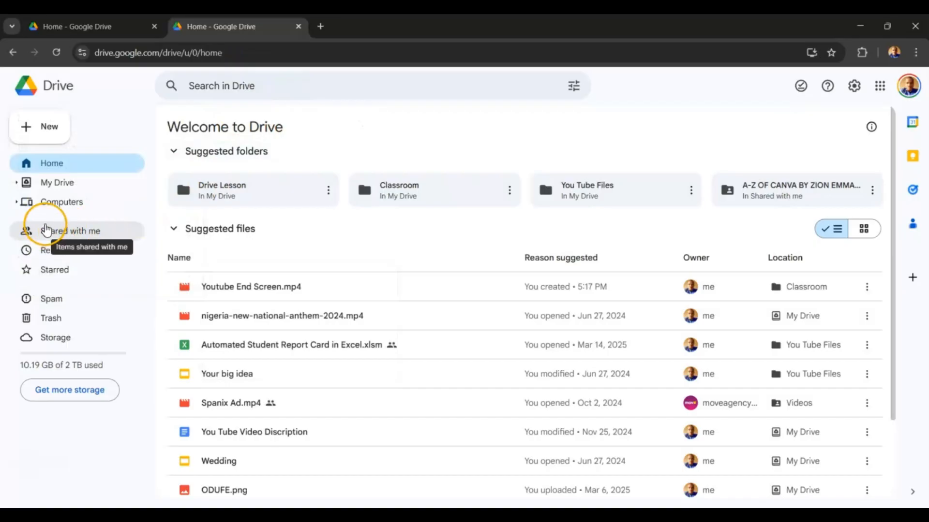
left_click(59, 164)
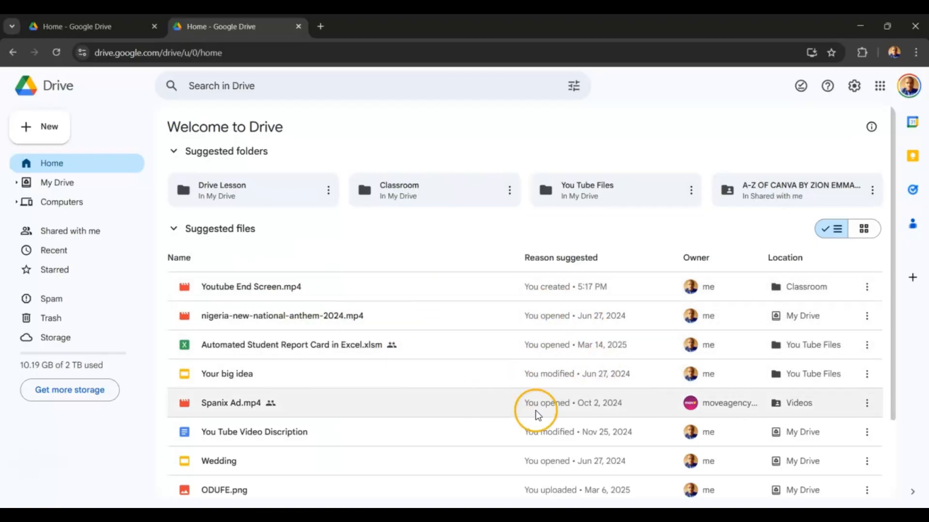
left_click(310, 89)
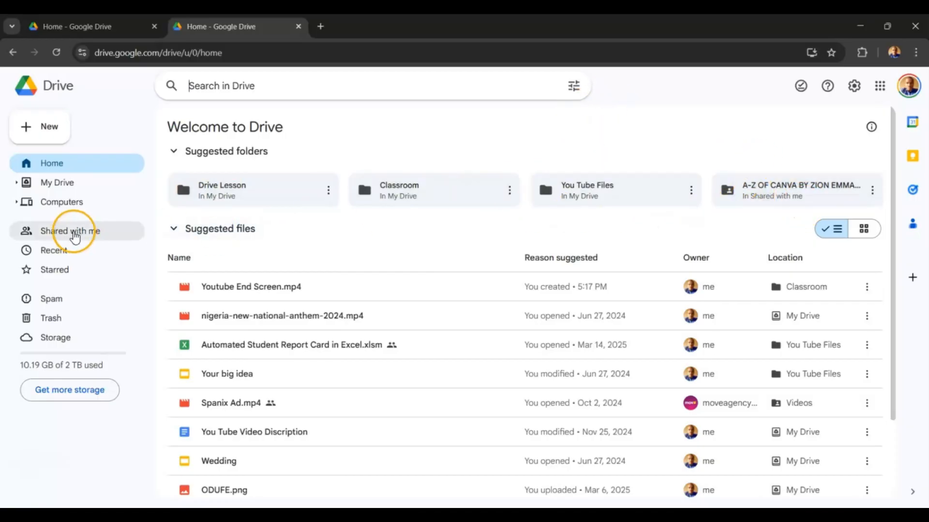
Step: Open My Drive and view its contents in grid layout before returning to list layout
left_click(58, 189)
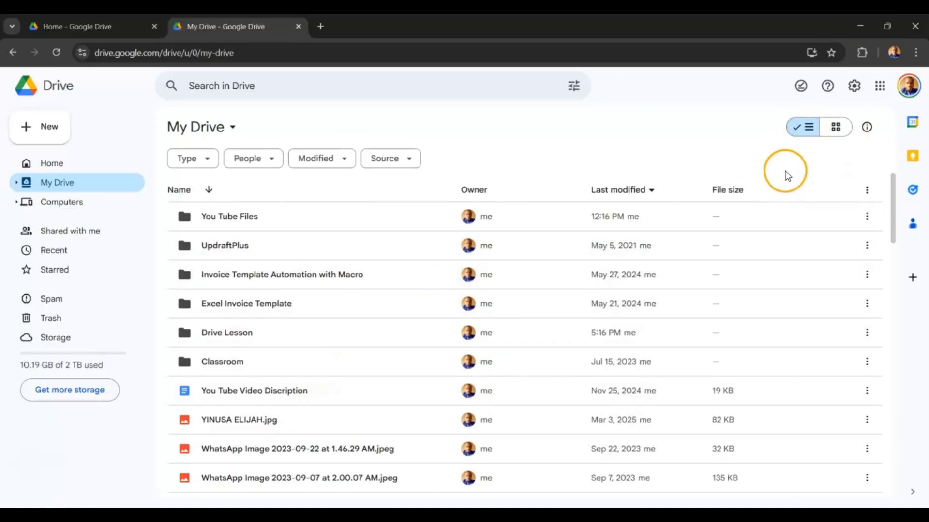
left_click(831, 138)
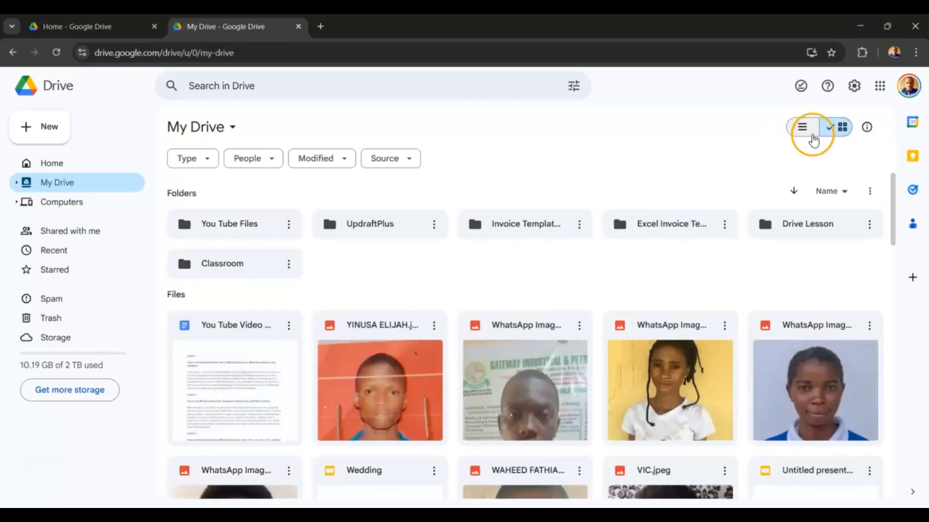
left_click(802, 131)
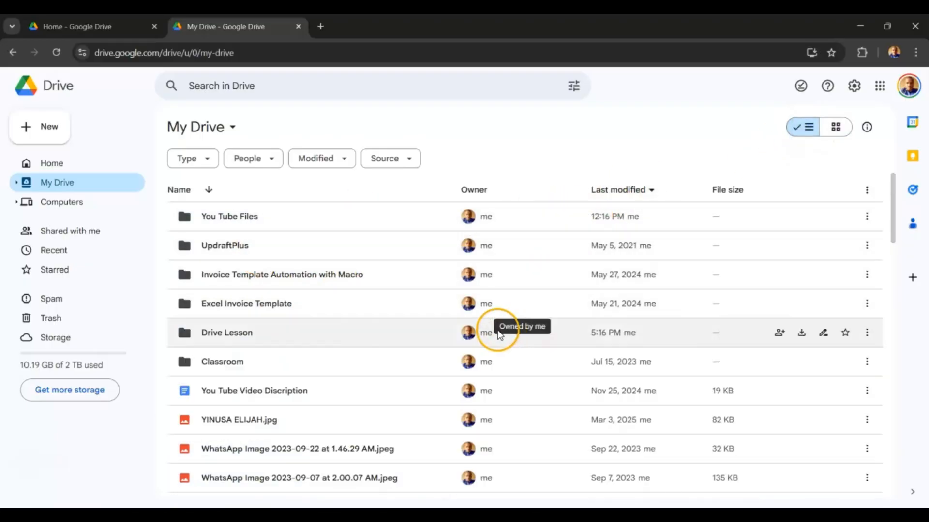
Step: Browse the folders and files in My Drive, view the contents of the You Tube Files folder, and return to My Drive
scroll(416, 271, "down", 2)
scroll(406, 283, "up", 2)
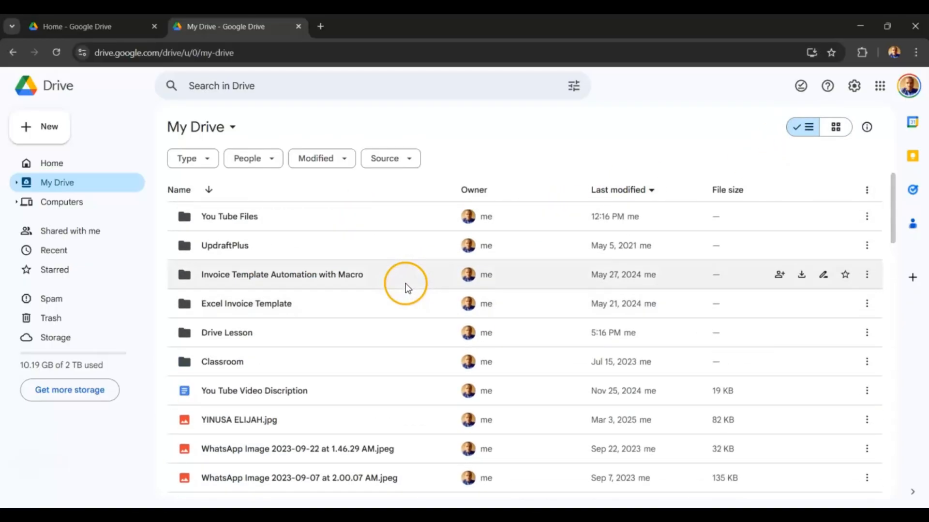
scroll(338, 427, "down", 5)
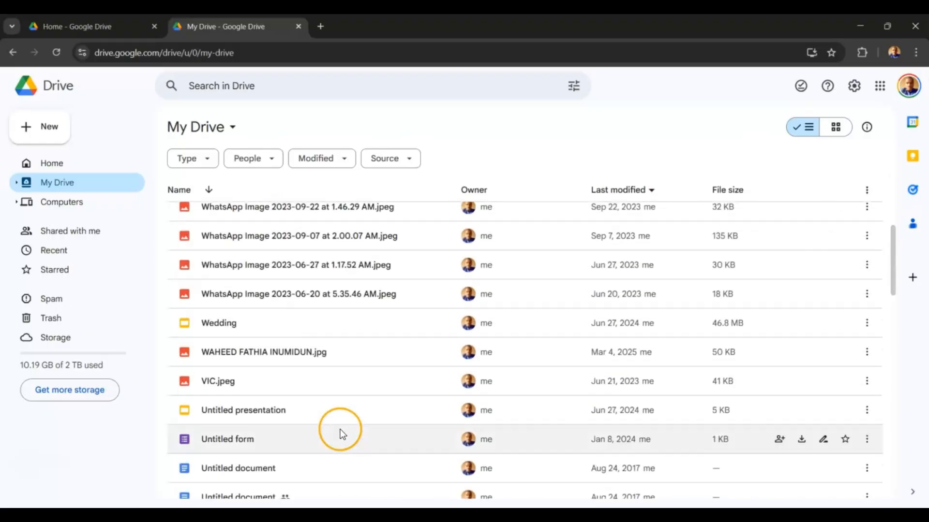
scroll(343, 421, "up", 5)
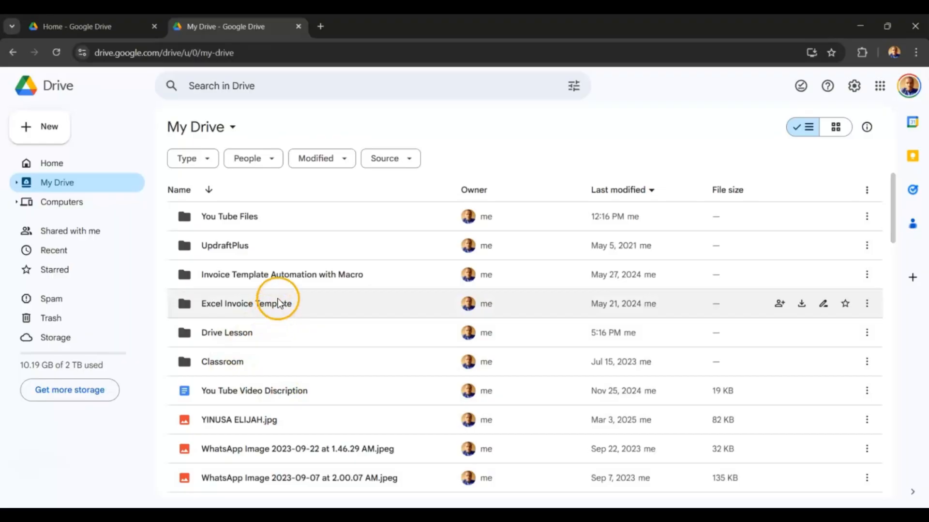
double_click(230, 220)
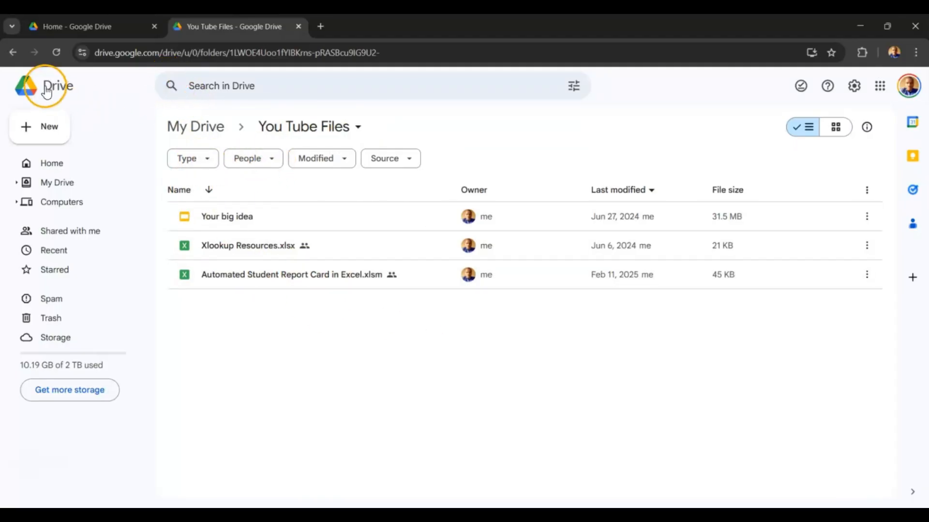
left_click(13, 52)
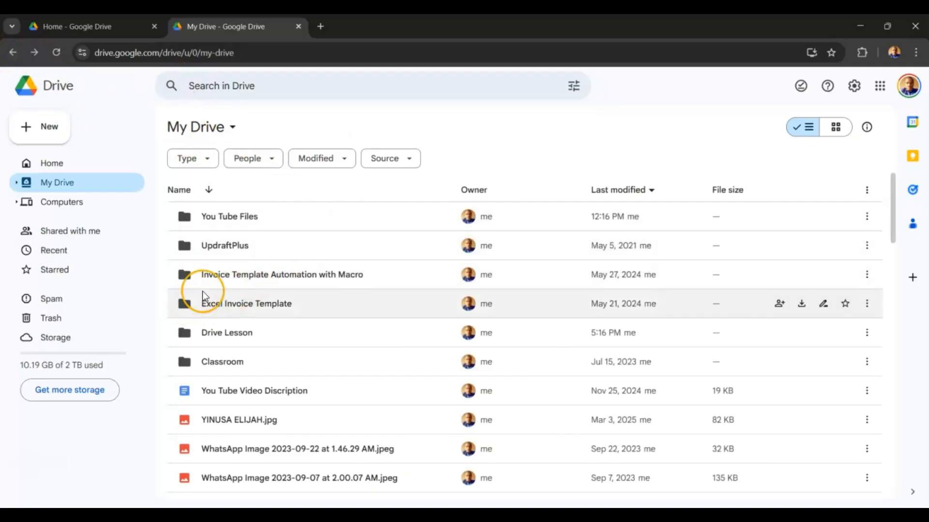
Step: Add the You Tube Files folder in My Drive to the starred items
left_click(359, 217)
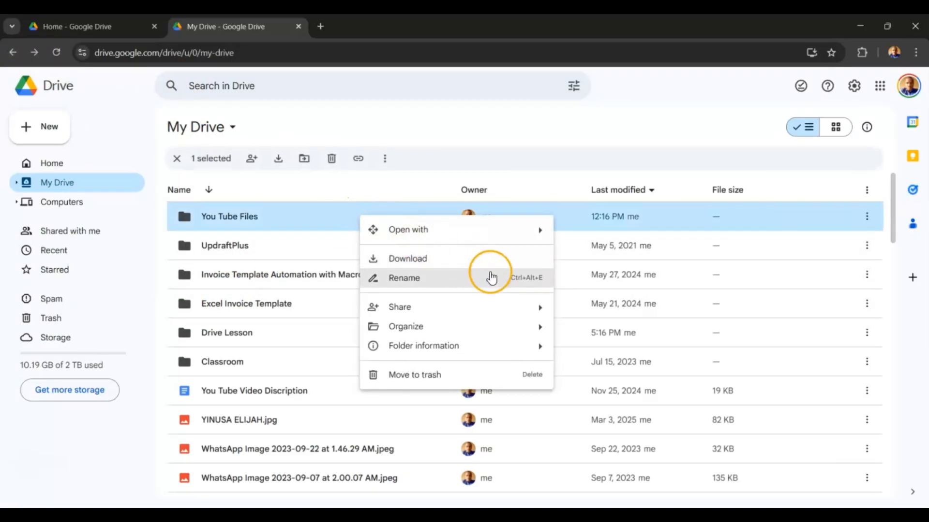
mouse_move(526, 332)
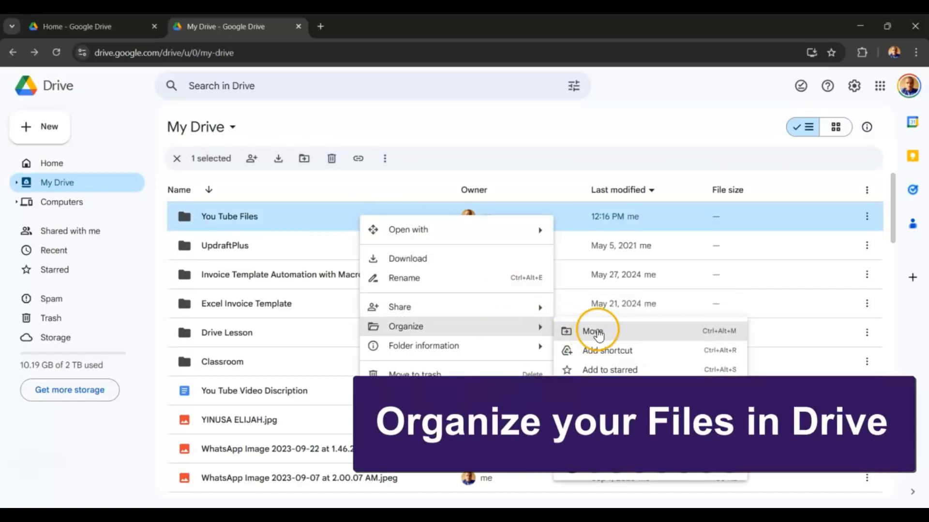
left_click(598, 370)
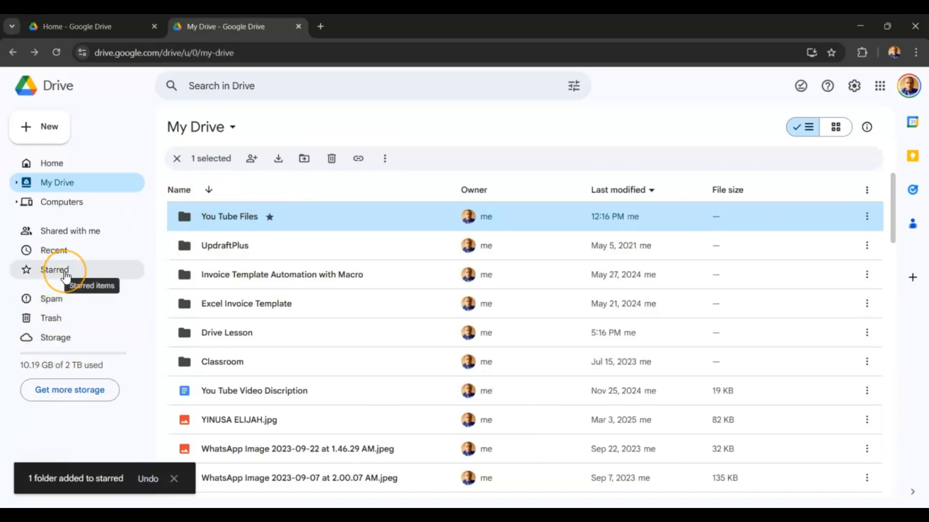
Step: Change the folder color of You Tube Files to red
left_click(380, 220)
right_click(380, 220)
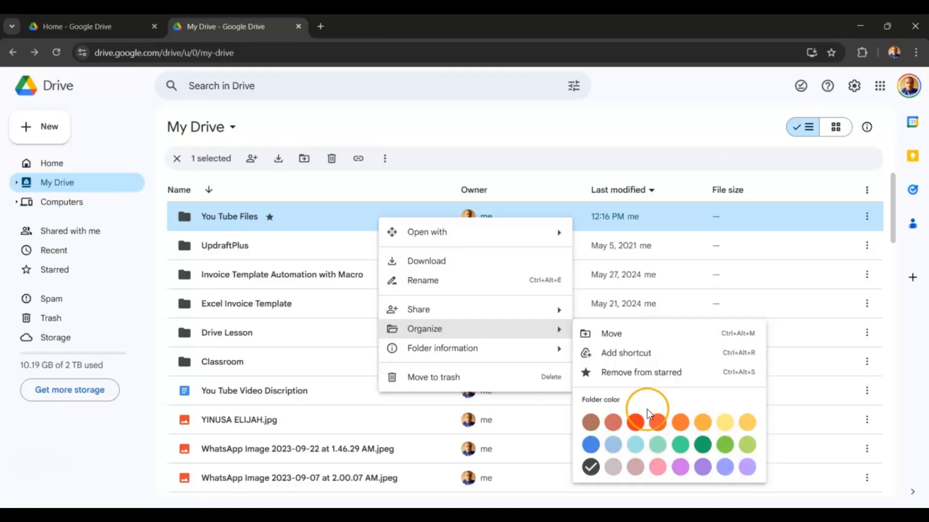
left_click(637, 422)
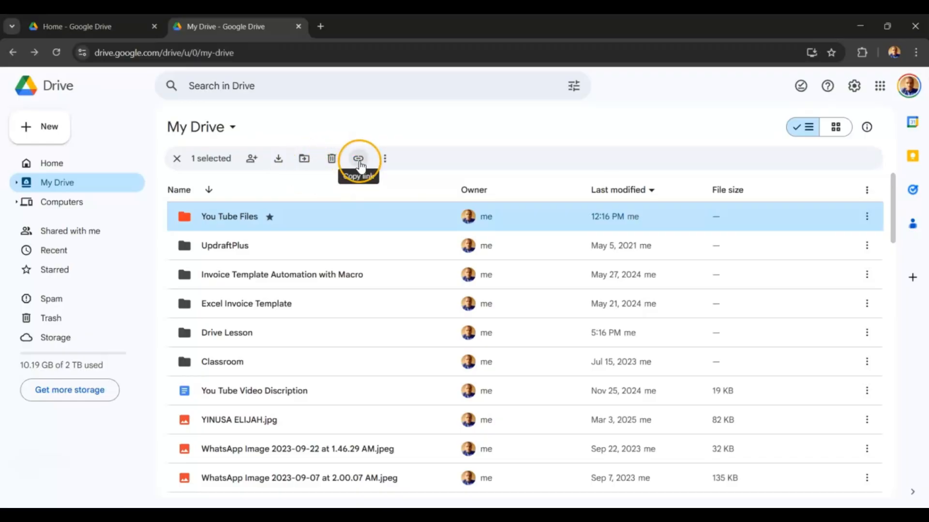
Step: Review the organizing and sharing options for the selected You Tube Files folder, and close them without choosing any
left_click(384, 160)
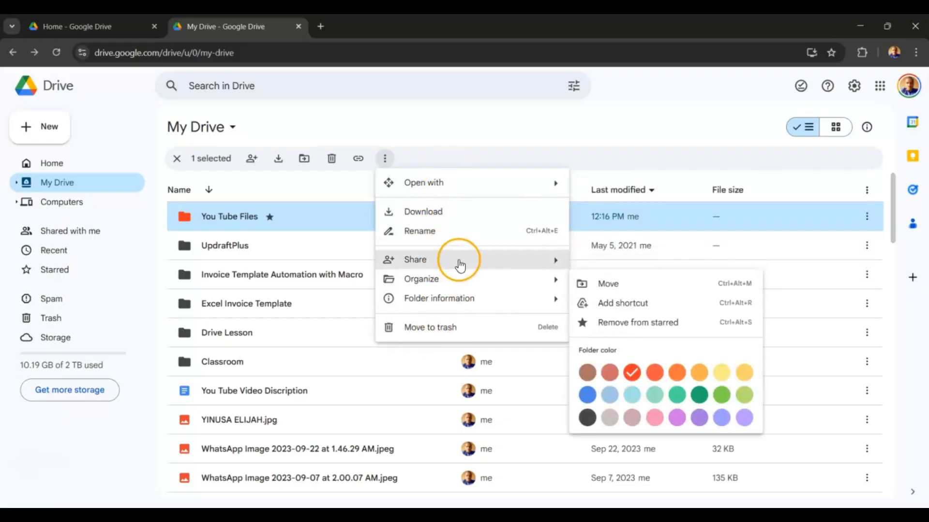
mouse_move(470, 270)
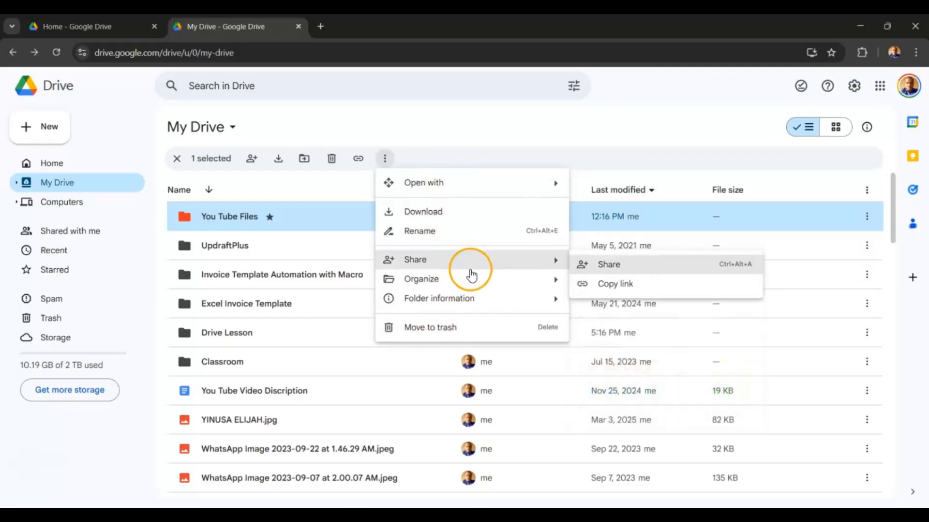
left_click(464, 139)
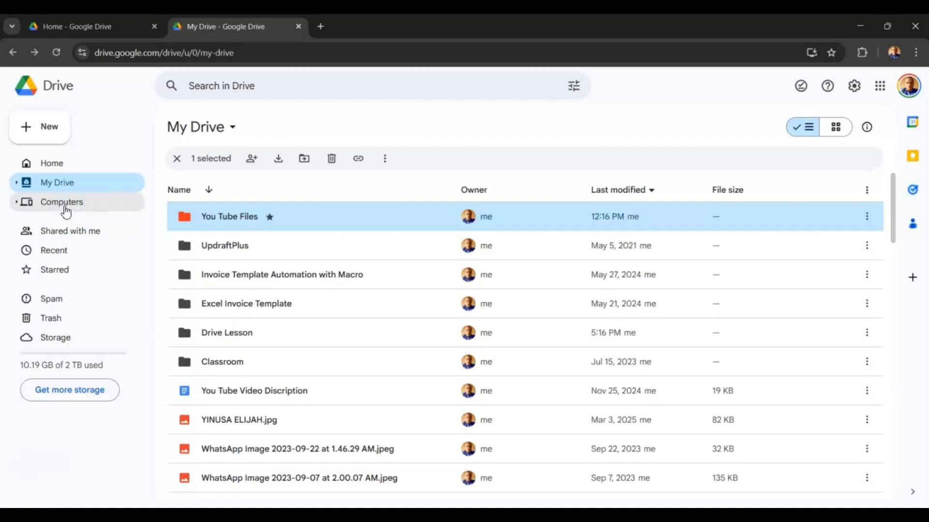
Step: Look through the files and folders other people have shared with this account
left_click(70, 237)
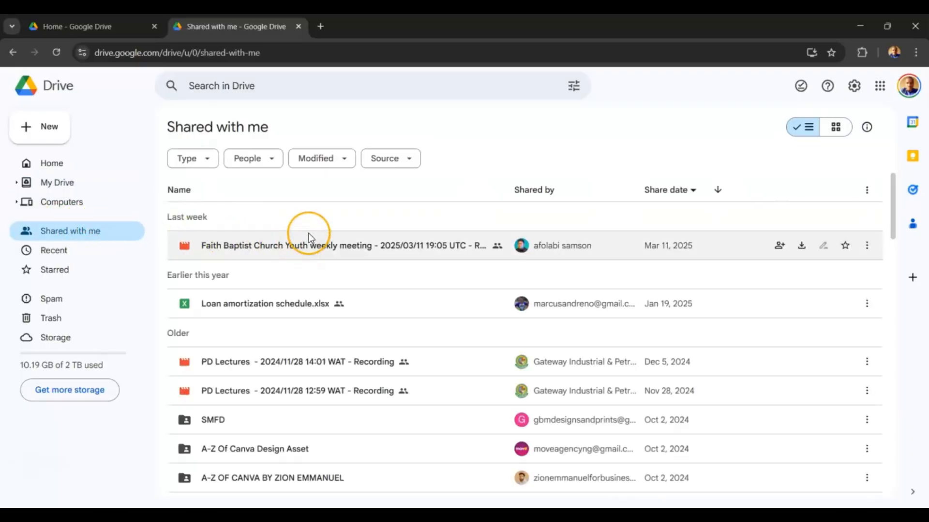
scroll(310, 238, "down", 4)
scroll(311, 237, "up", 4)
left_click(431, 216)
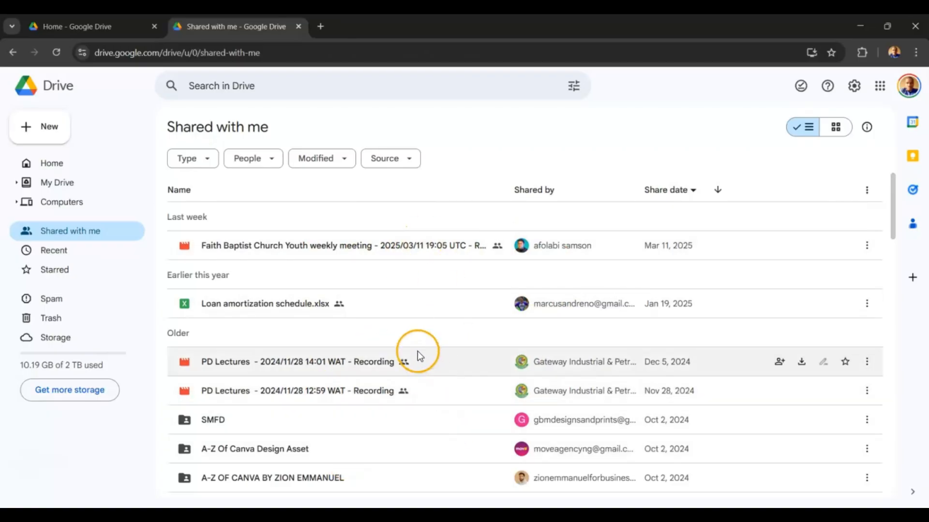
Step: View the recently used files and the starred items
left_click(103, 252)
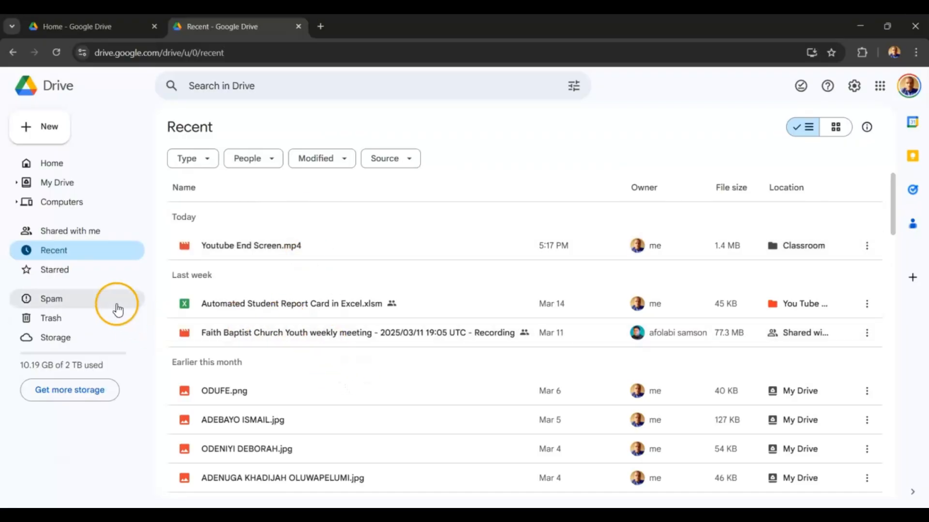
left_click(73, 270)
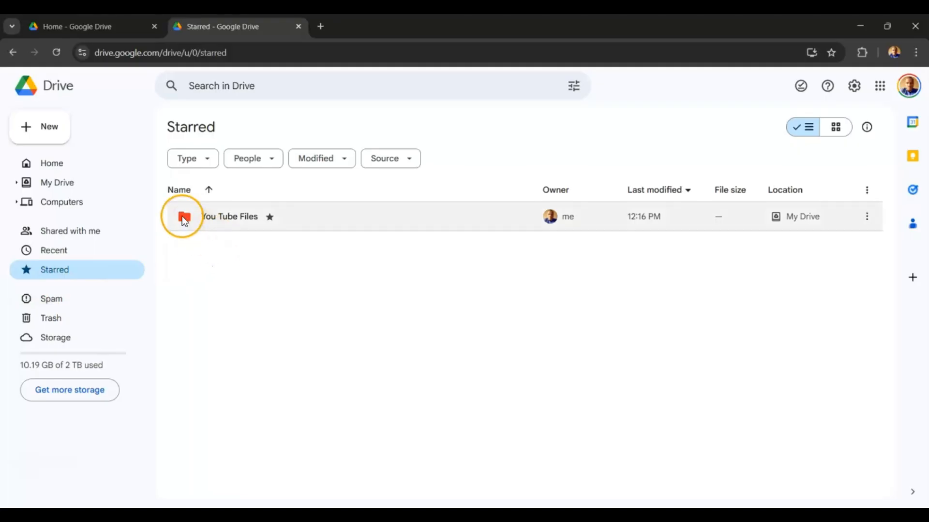
mouse_move(189, 225)
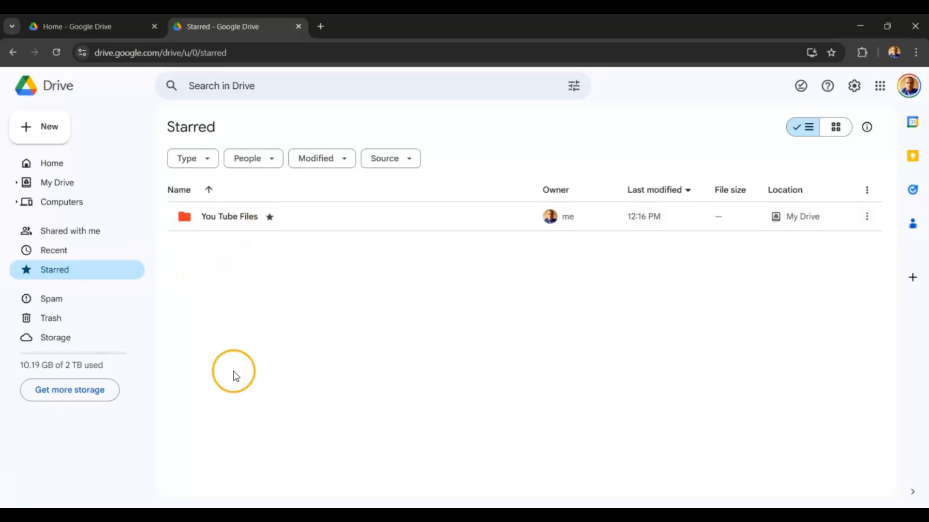
Step: Remove the You Tube Files folder from the starred items
left_click(265, 222)
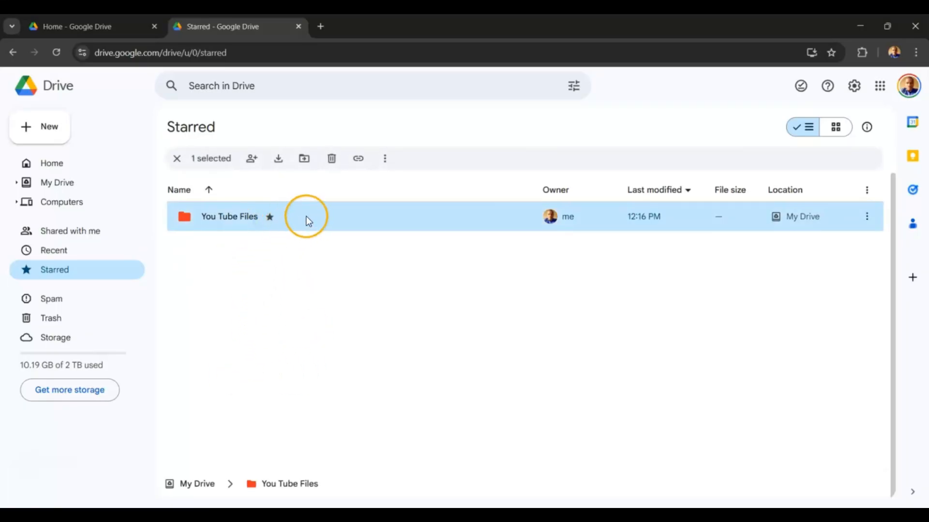
left_click(384, 159)
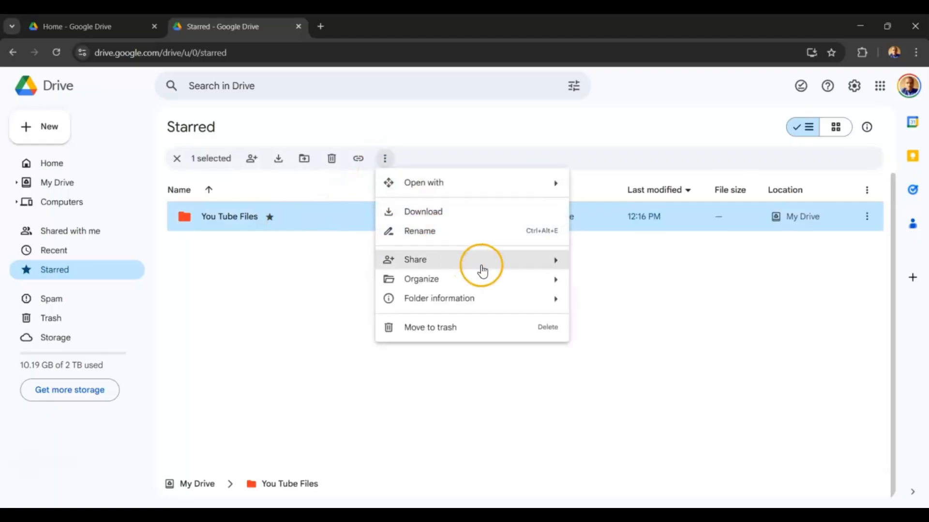
mouse_move(550, 284)
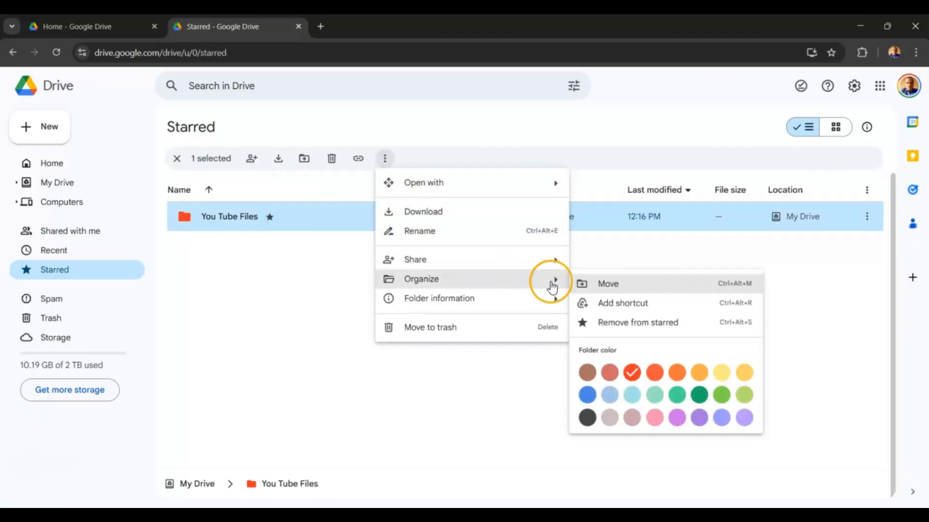
left_click(637, 324)
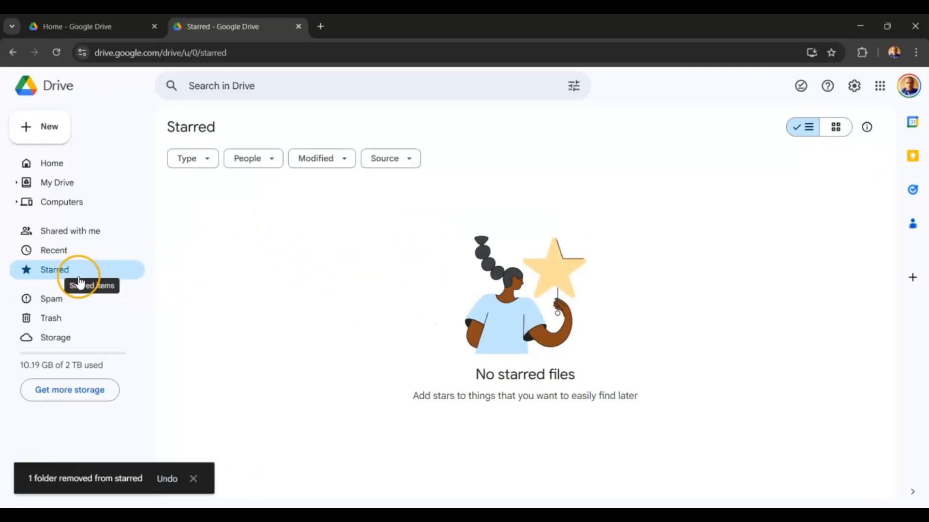
Step: View the contents of the spam and trash areas
left_click(50, 297)
left_click(50, 319)
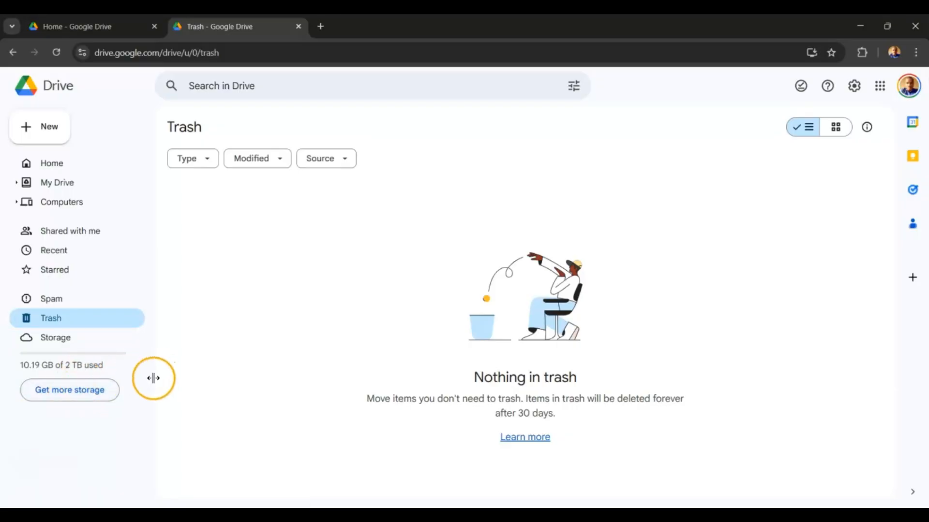
Step: Open the Google One storage upgrade plans and examine the annual pricing and features of each plan
left_click(75, 394)
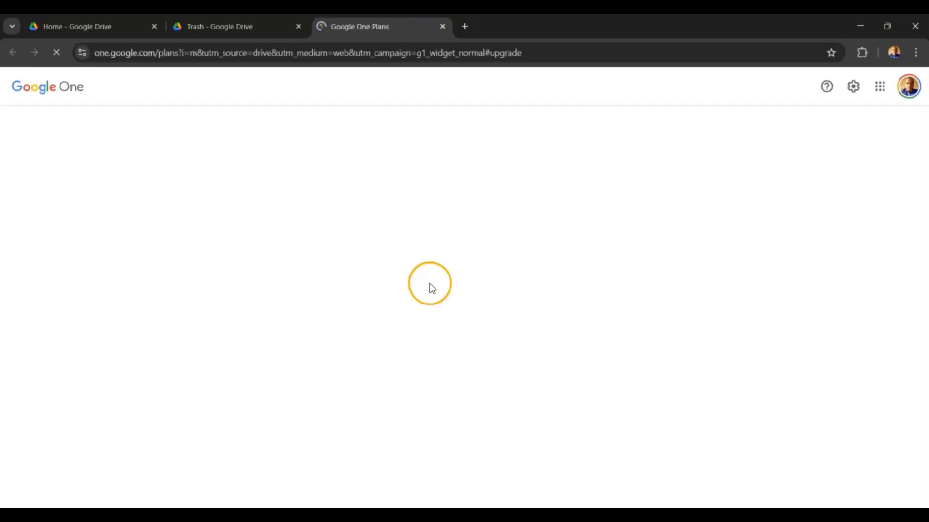
scroll(367, 295, "down", 2)
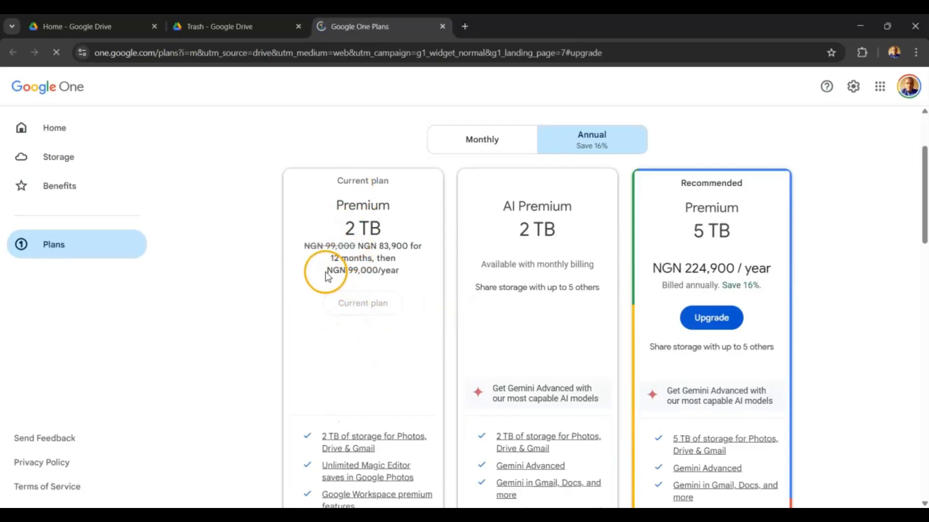
left_click_drag(325, 270, 399, 280)
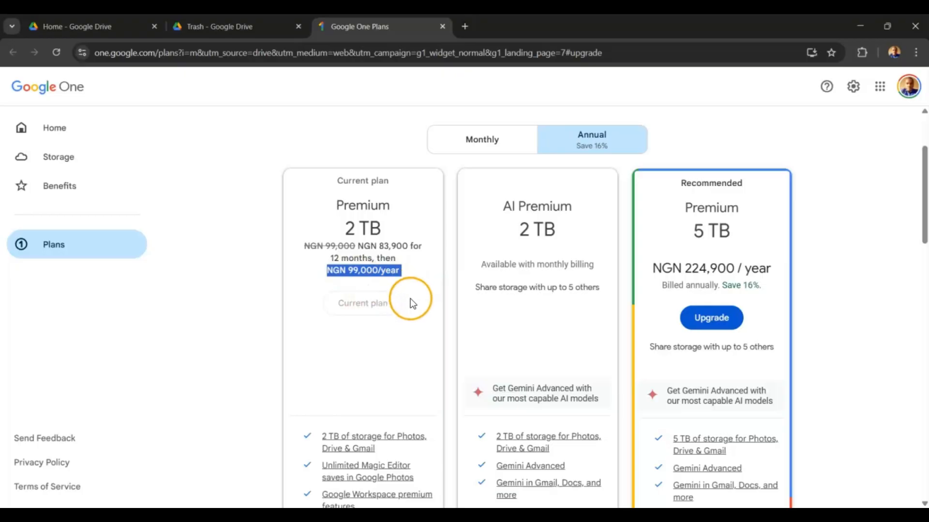
left_click(517, 318)
scroll(703, 245, "down", 3)
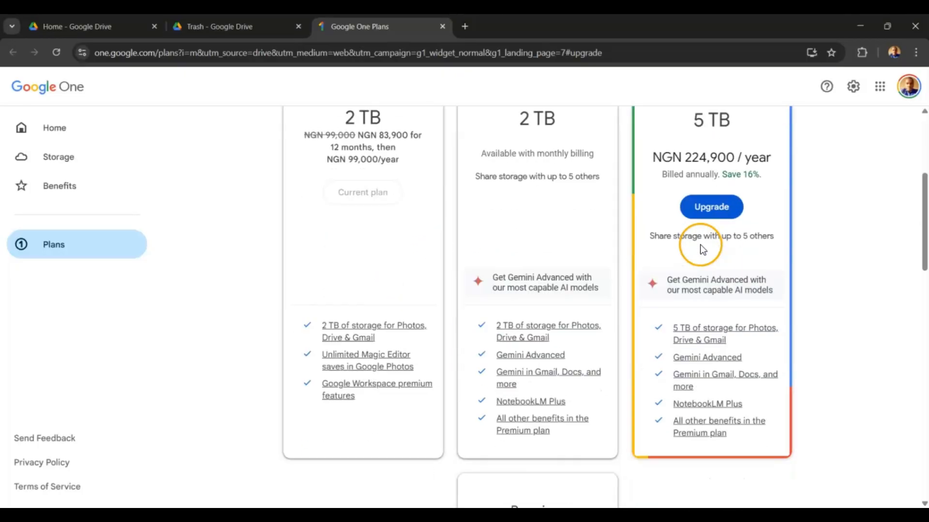
scroll(691, 265, "down", 4)
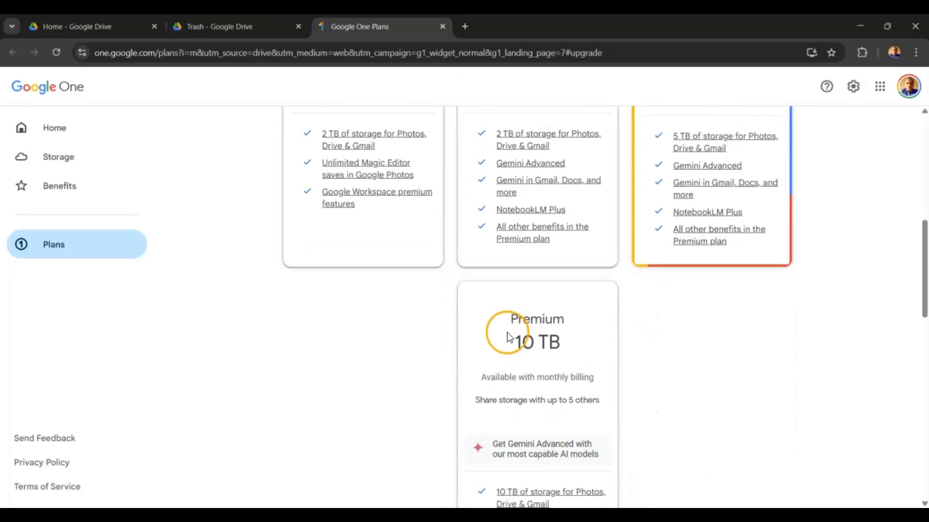
scroll(507, 333, "up", 6)
Step: Return to the first Drive tab and look over the My Drive contents before going back to the home page
left_click(99, 25)
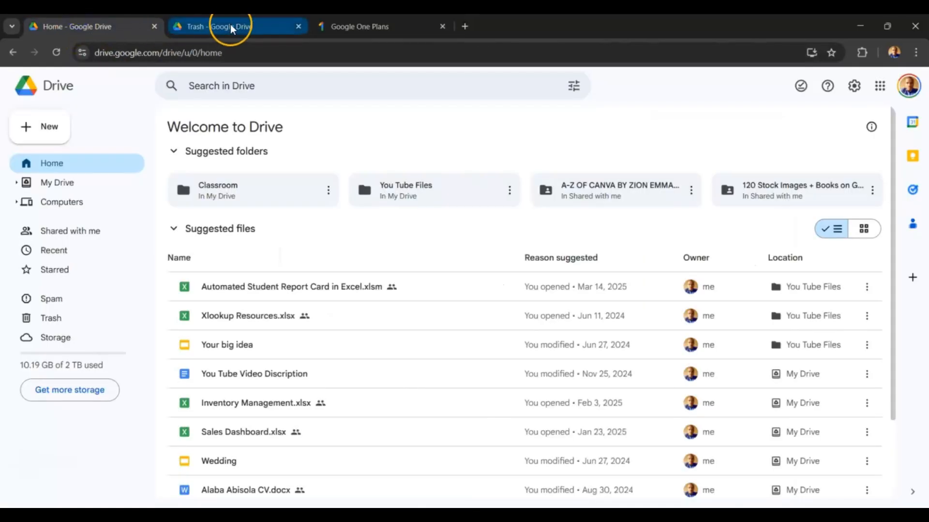
left_click(230, 26)
left_click(115, 24)
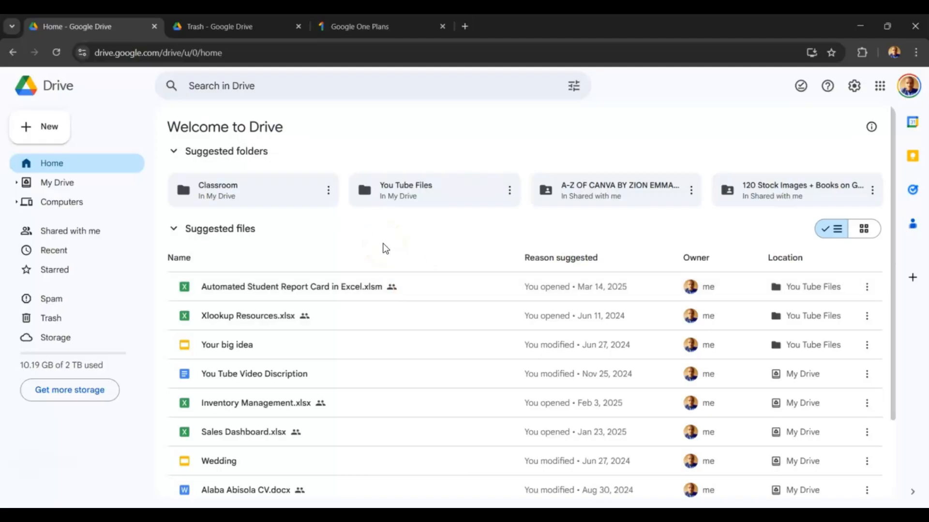
left_click(53, 184)
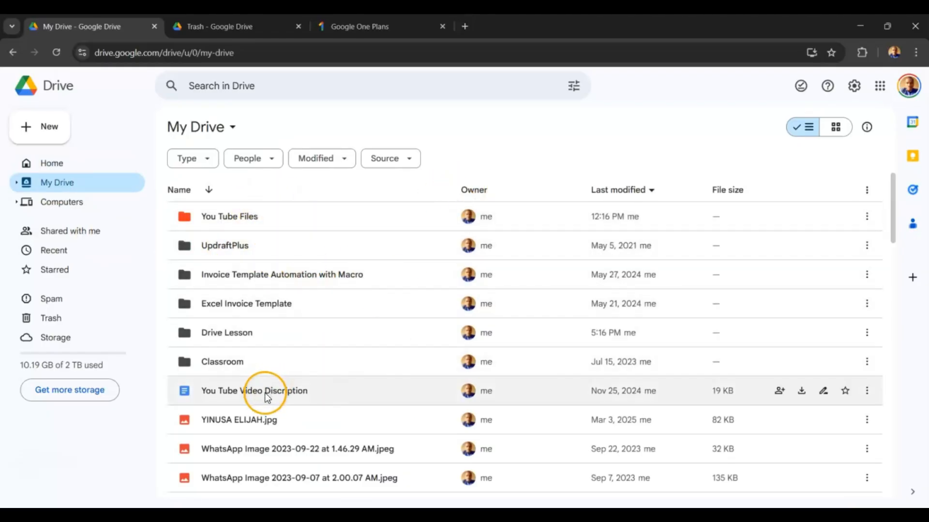
left_click_drag(266, 394, 287, 382)
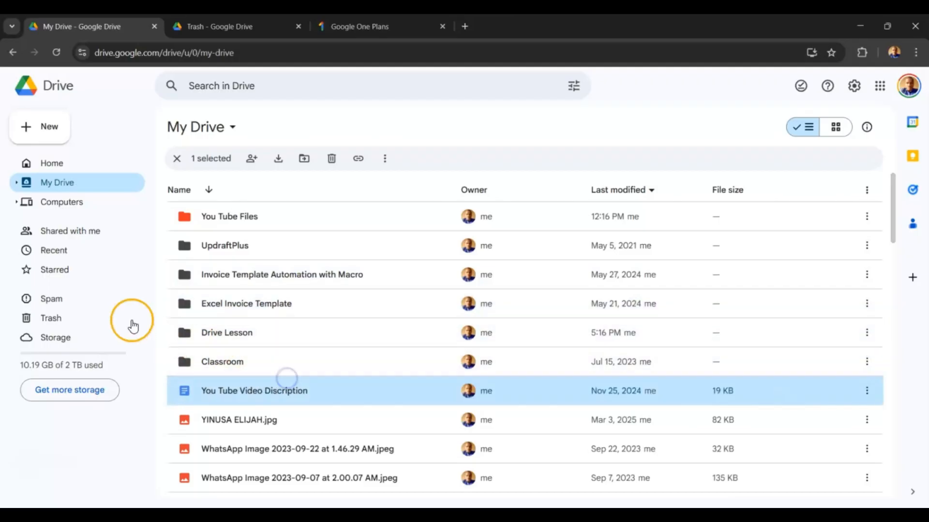
left_click(70, 164)
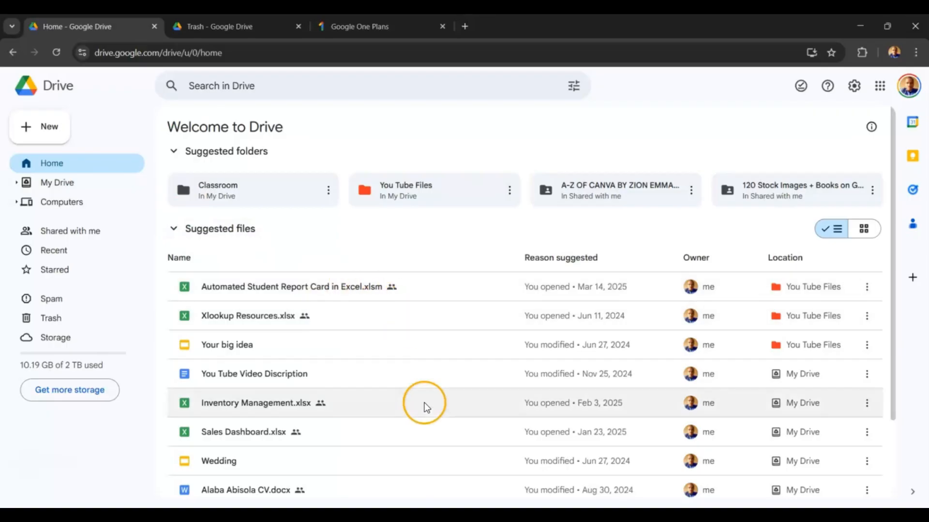
Step: Move Automated Student Report Card in Excel.xlsm from the You Tube Files folder to the Drive Lesson folder
left_click(215, 286)
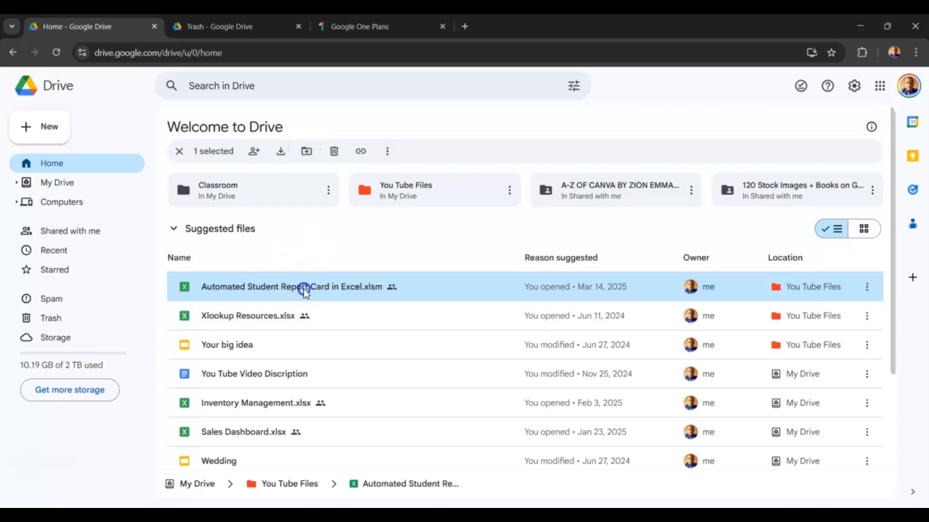
mouse_move(304, 290)
left_mouse_down()
mouse_move(321, 381)
mouse_move(298, 277)
left_mouse_up()
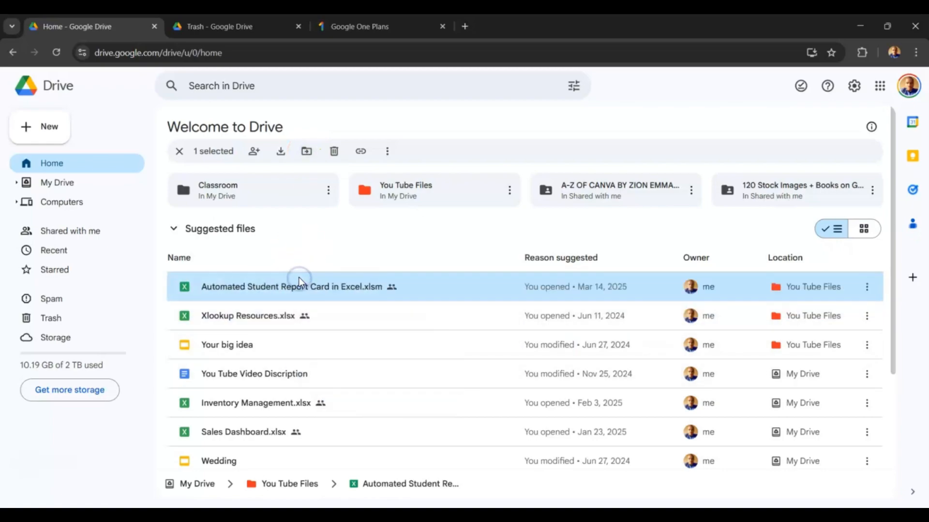
left_click(307, 153)
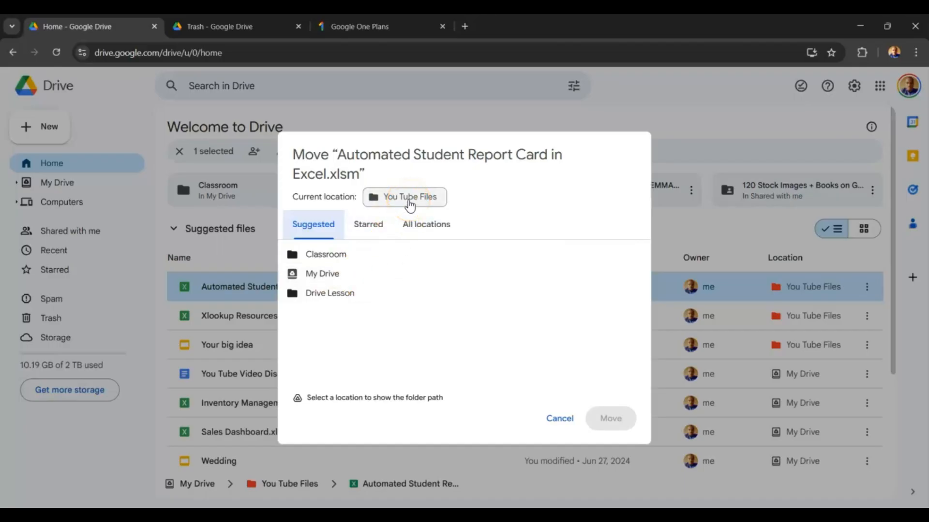
left_click(348, 298)
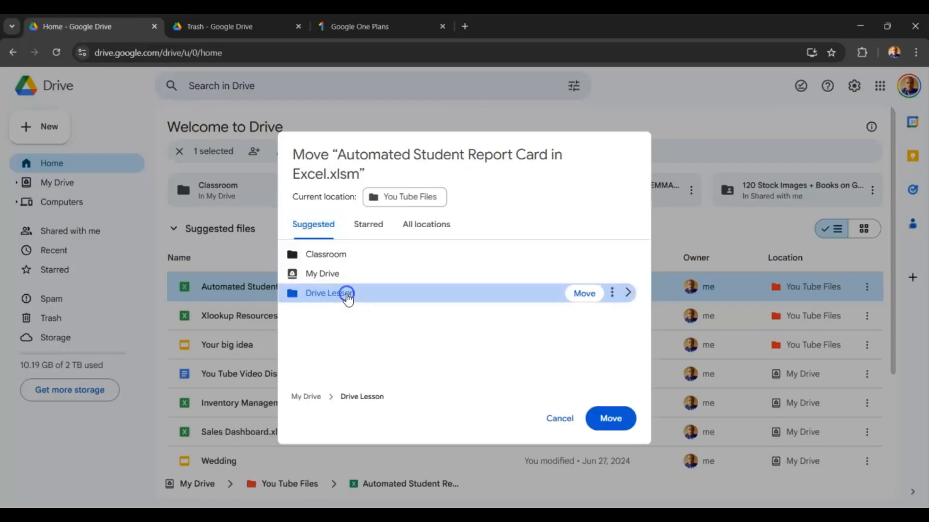
left_click(605, 420)
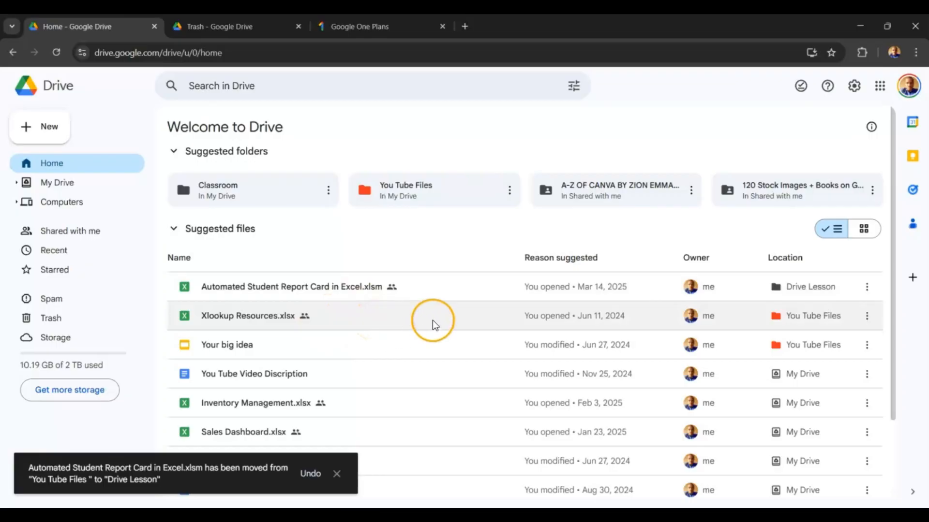
Step: Change the general access of Xlookup Resources.xlsx to Restricted and close its sharing settings without adding anyone
left_click(358, 322)
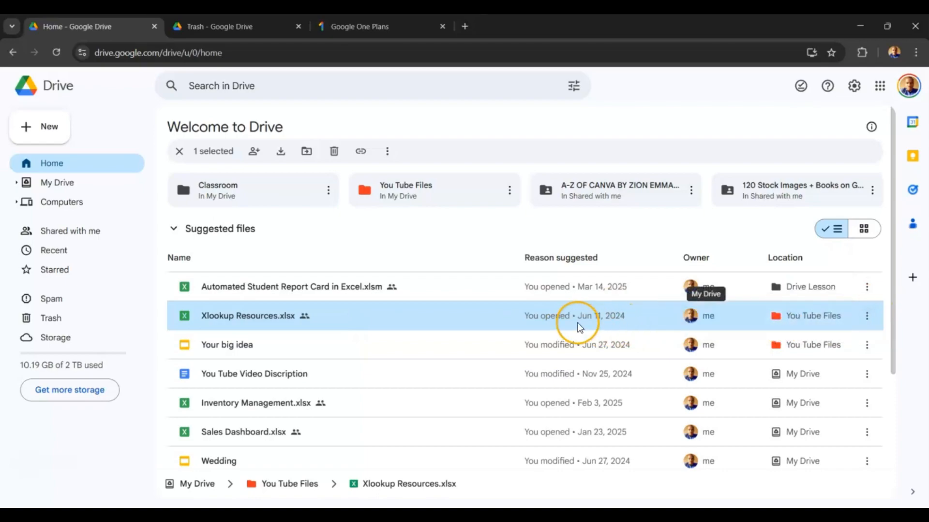
left_click(865, 319)
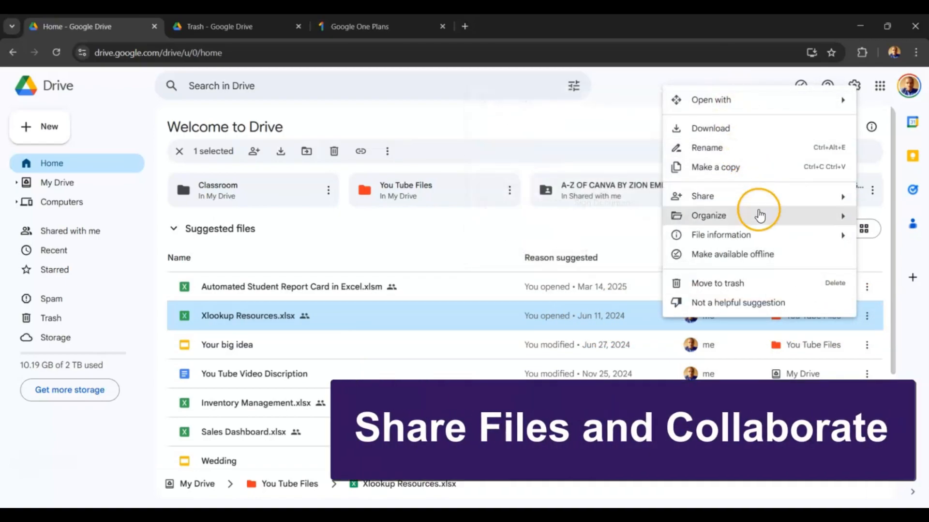
mouse_move(733, 202)
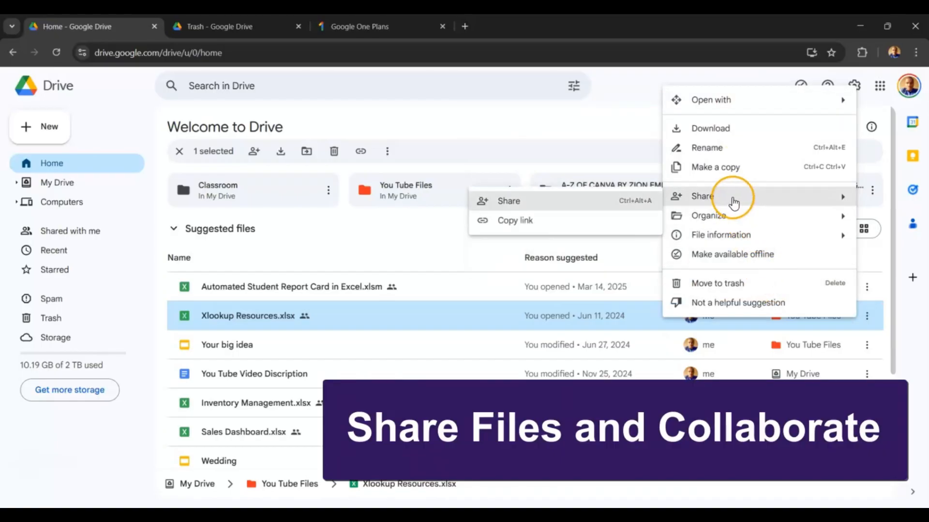
left_click(595, 201)
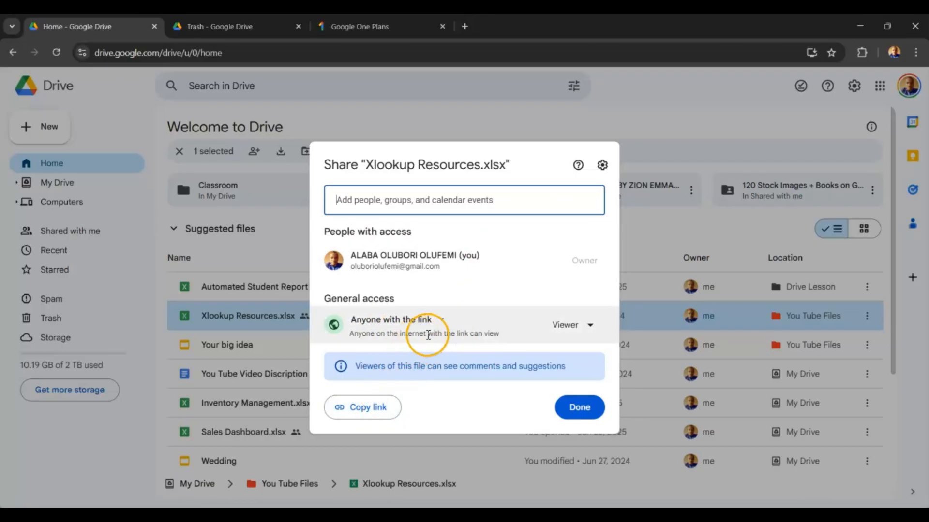
left_click(442, 320)
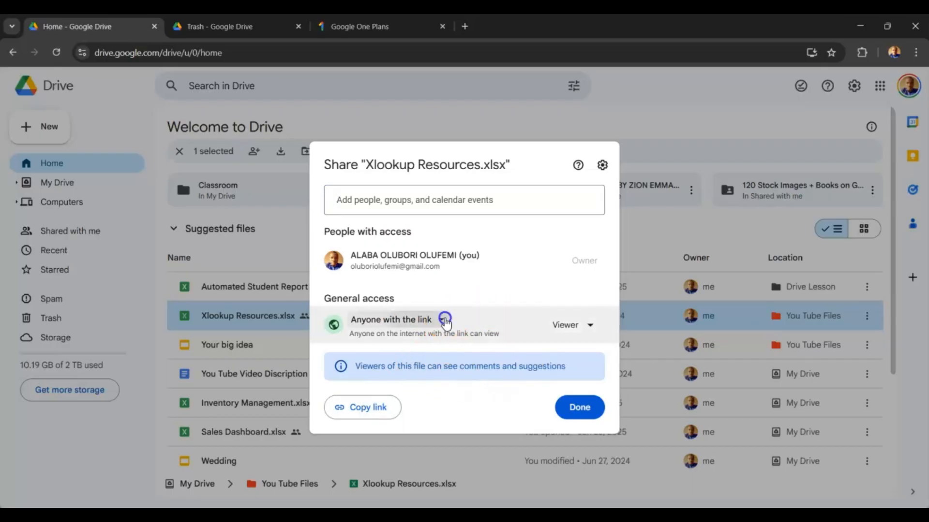
left_click(430, 357)
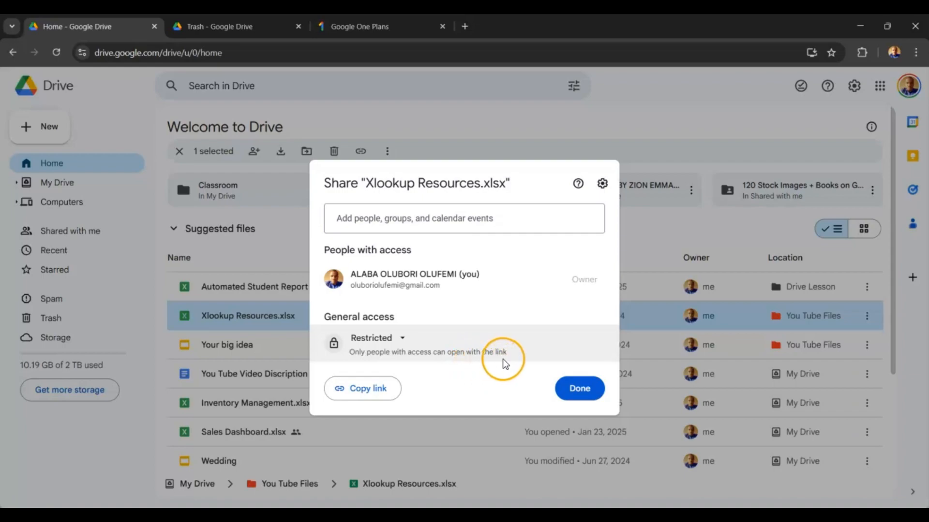
left_click(453, 216)
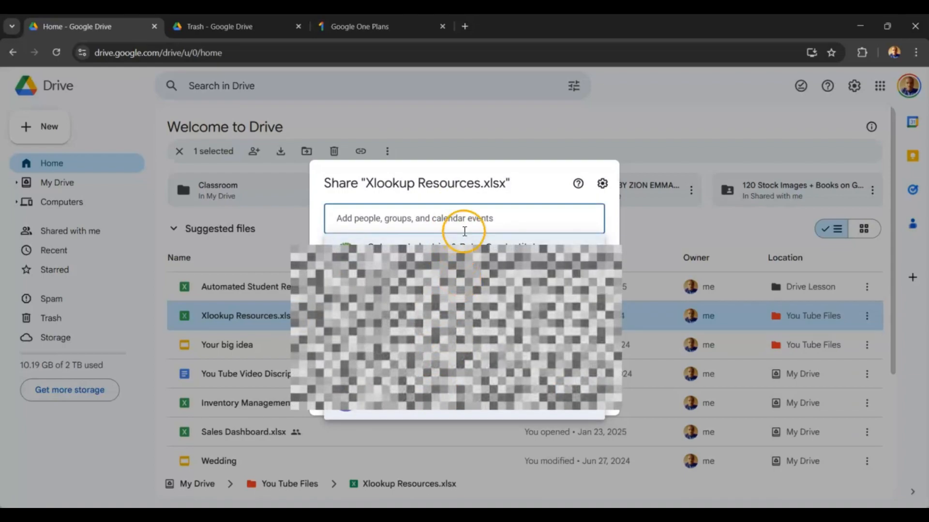
left_click(626, 228)
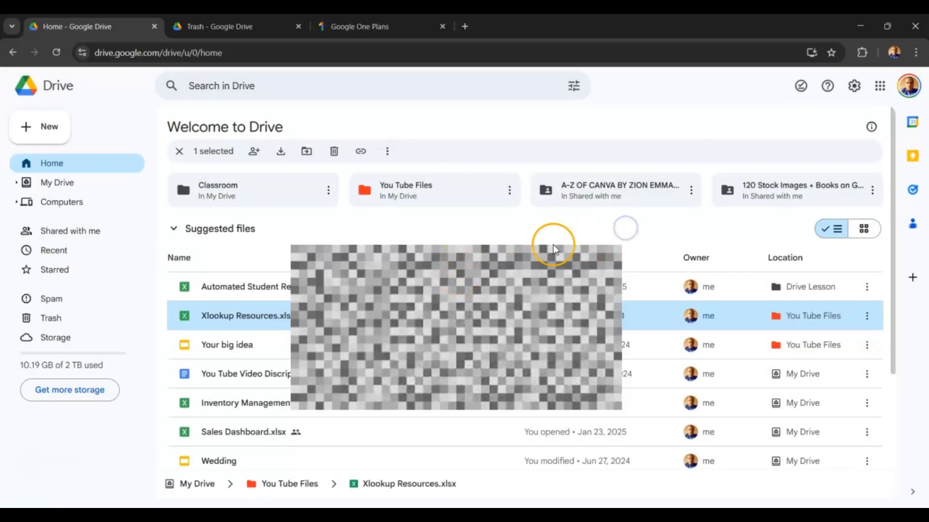
Step: Reopen the sharing settings of Xlookup Resources.xlsx and set general access to Anyone with the link
right_click(422, 314)
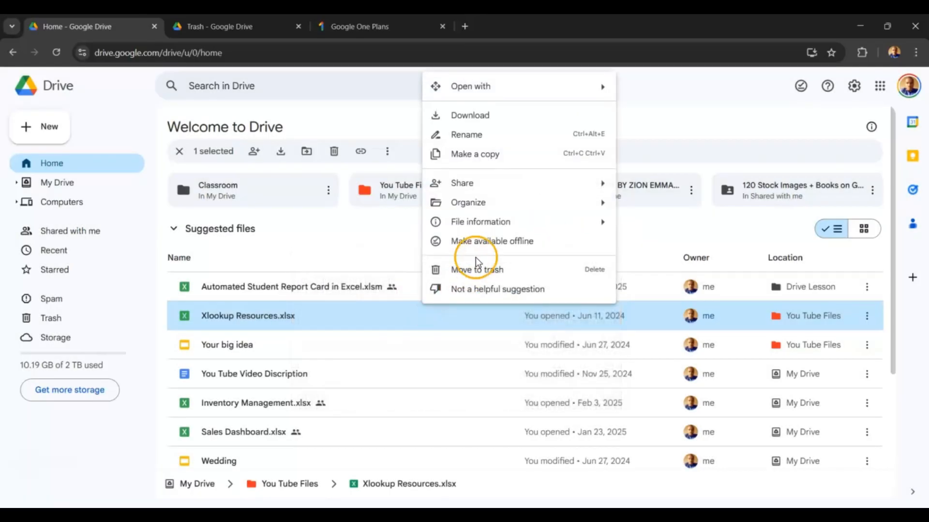
mouse_move(598, 192)
left_click(650, 193)
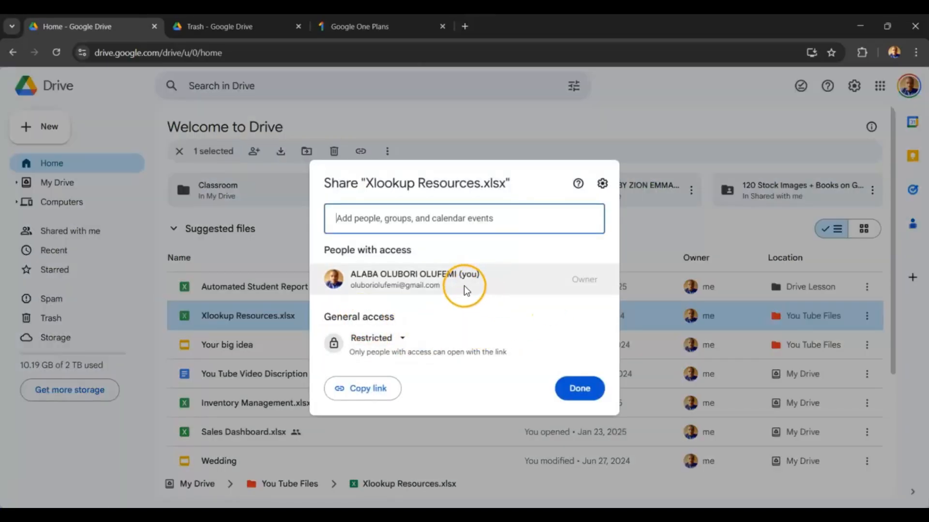
left_click(403, 338)
left_click(412, 396)
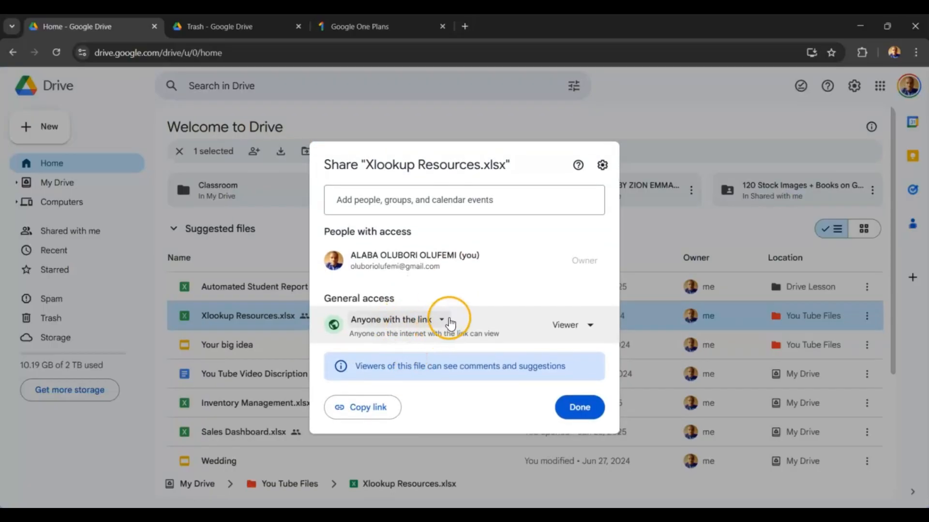
Step: Review the link roles, keep Viewer, and copy the sharing link of Xlookup Resources.xlsx
left_click(591, 325)
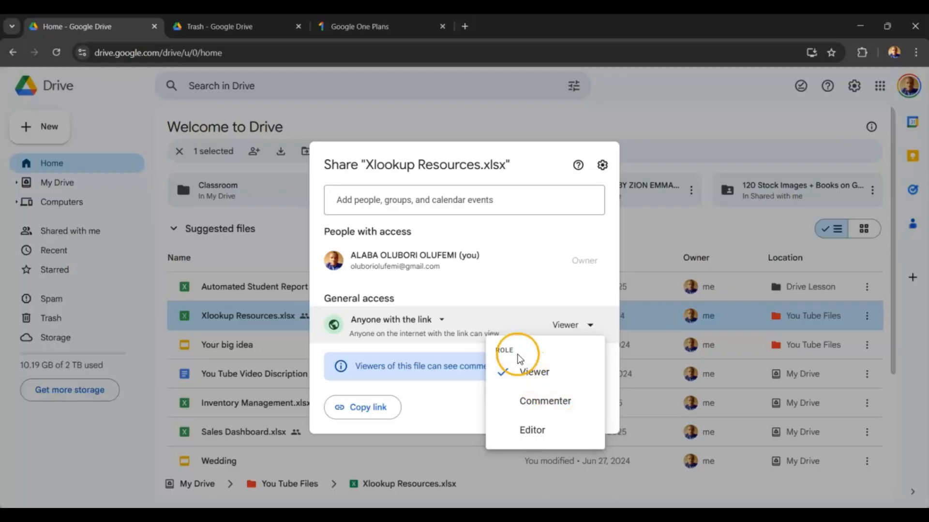
left_click(515, 289)
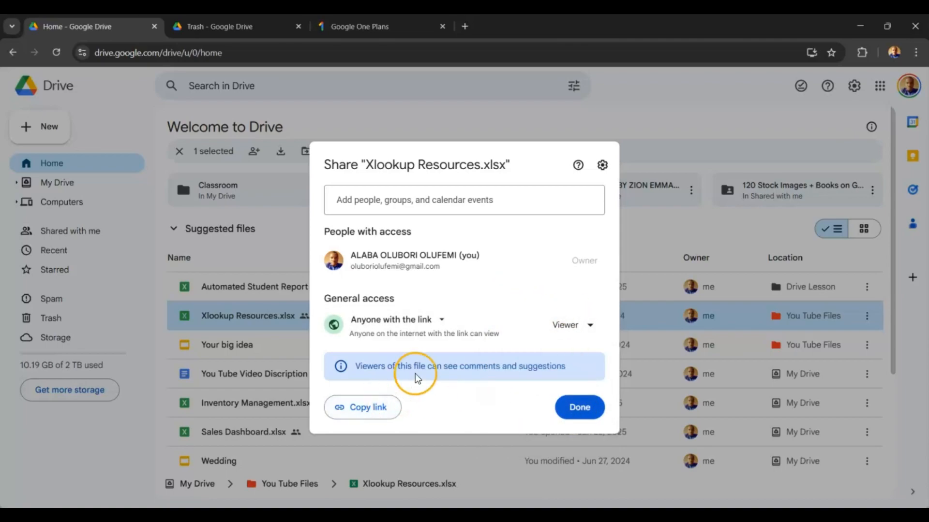
left_click(368, 409)
left_click(587, 405)
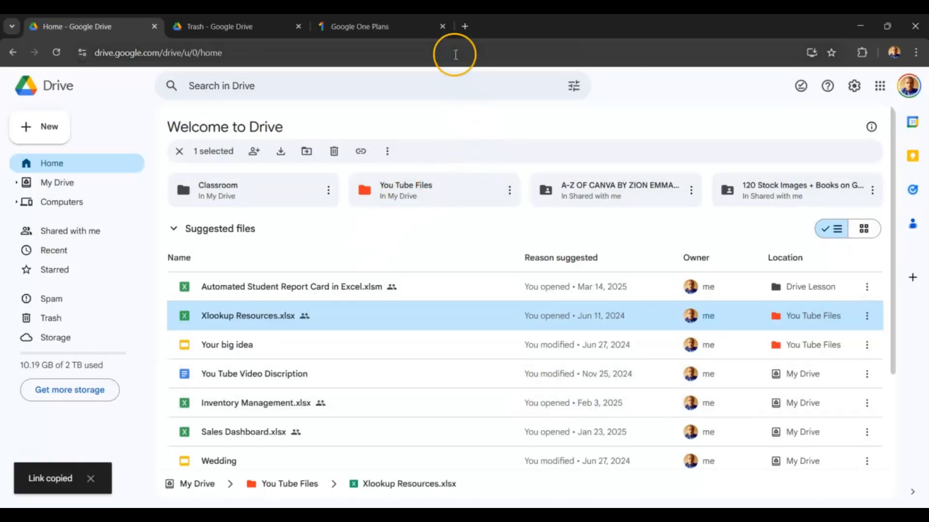
Step: Open the copied sharing link in a new browser tab and look over the Xlookup Resources spreadsheet
left_click(466, 26)
left_click(450, 54)
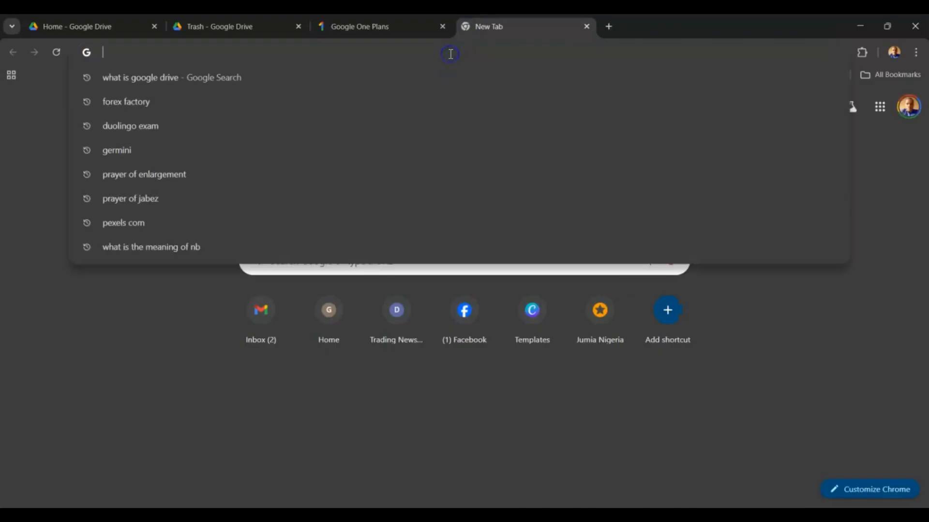
key("ctrl+v")
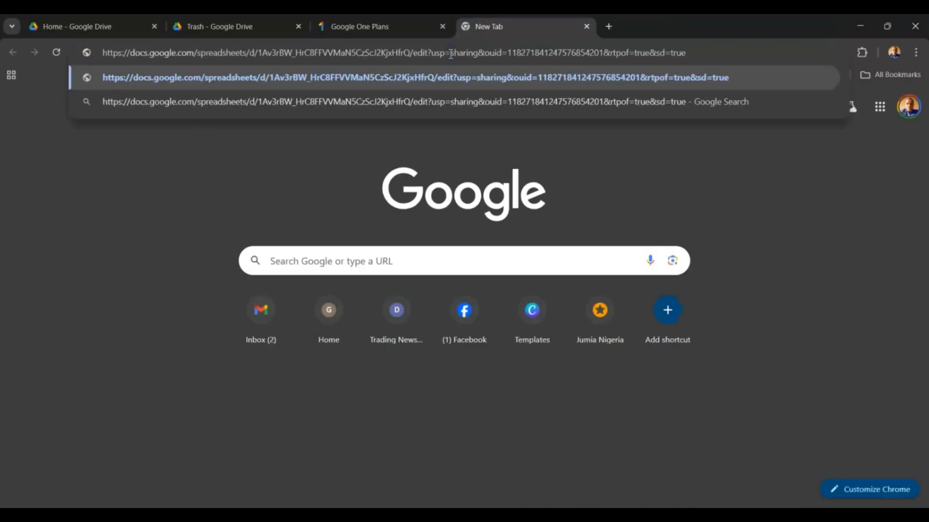
key("Return")
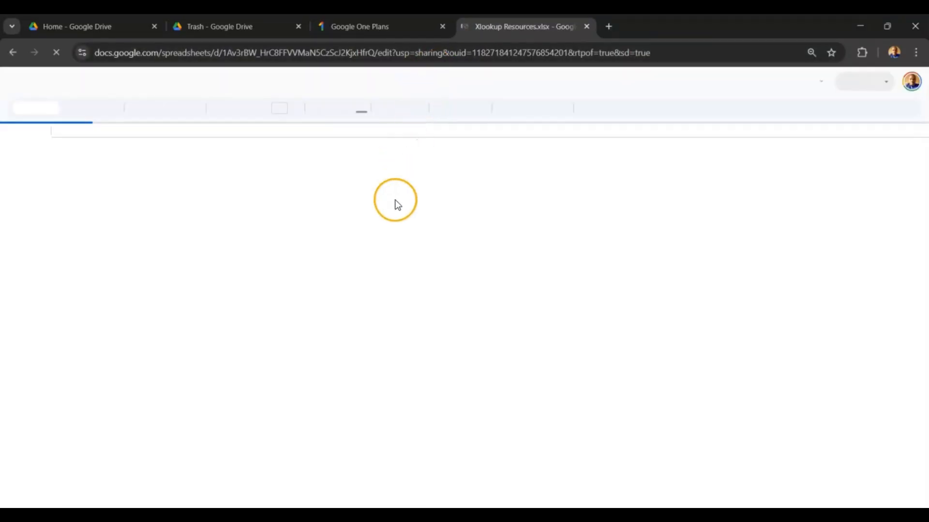
scroll(403, 308, "down", 10)
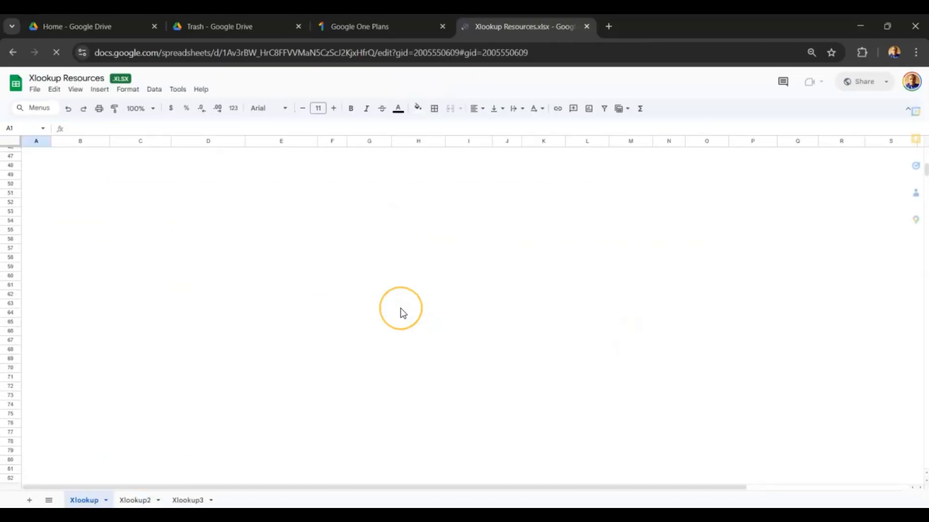
scroll(401, 309, "up", 10)
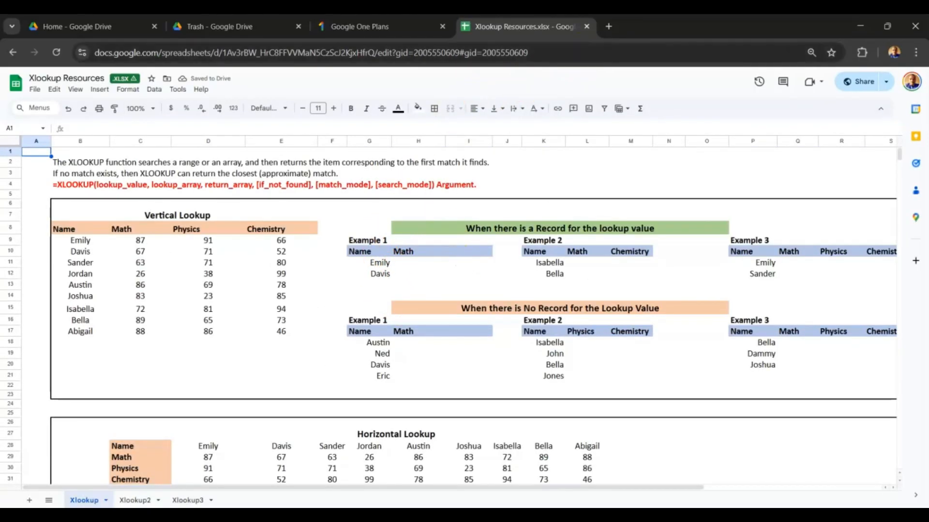
Step: Return to the Drive home page and open the sharing settings of Automated Student Report Card in Excel.xlsm
left_click(362, 25)
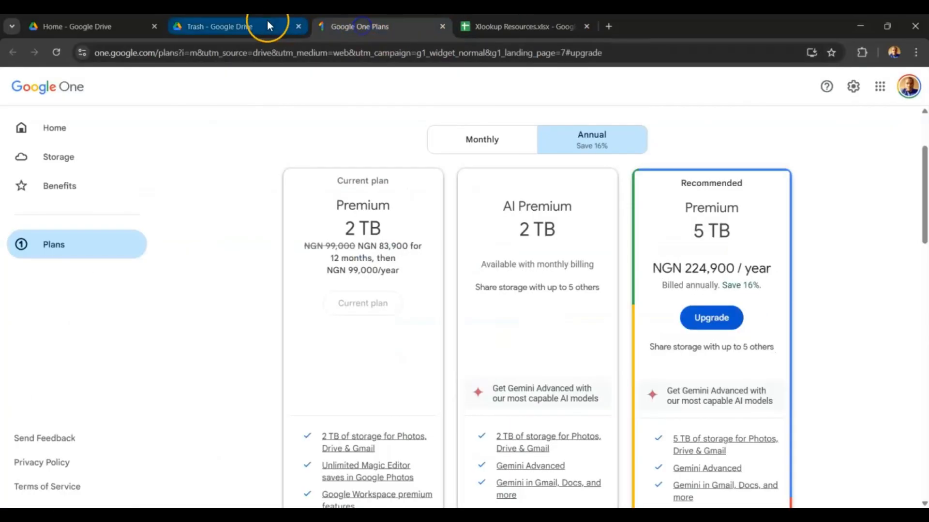
left_click(235, 25)
left_click(81, 28)
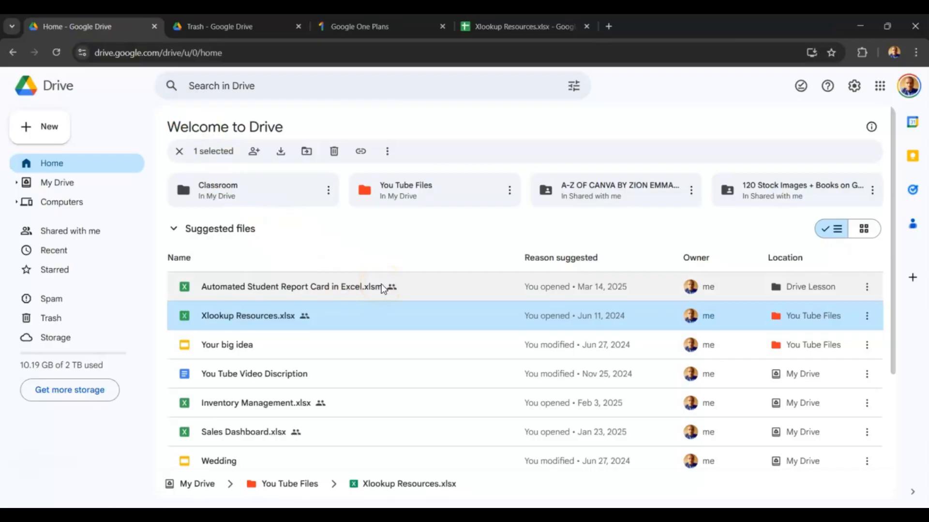
left_click(451, 317)
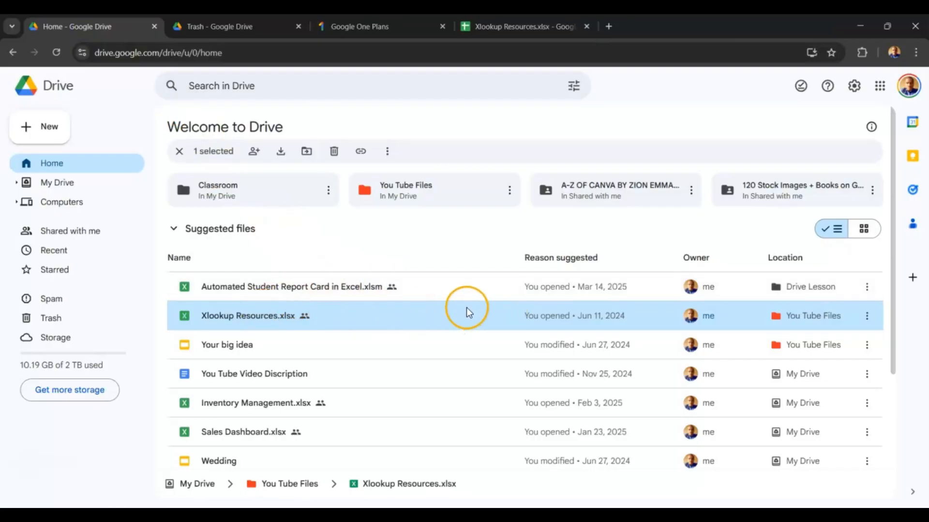
left_click(473, 293)
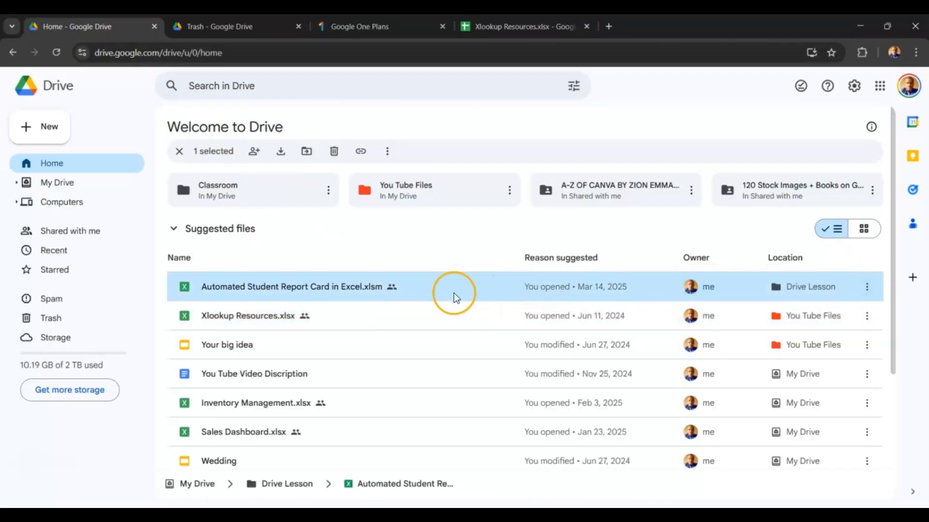
right_click(422, 287)
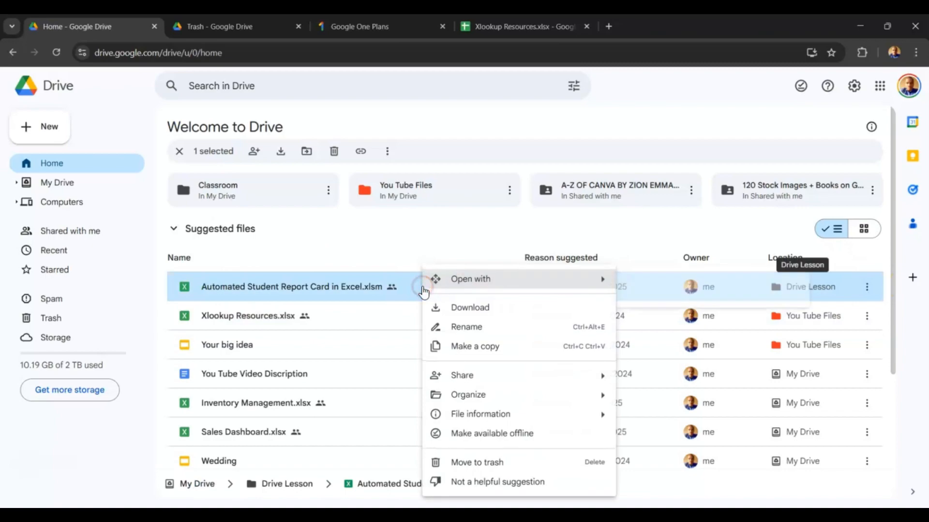
left_click(514, 376)
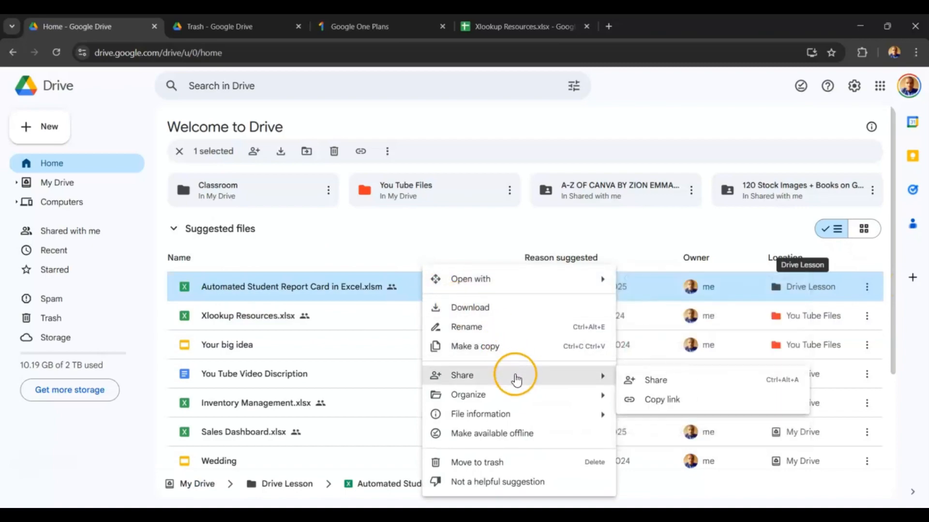
left_click(651, 382)
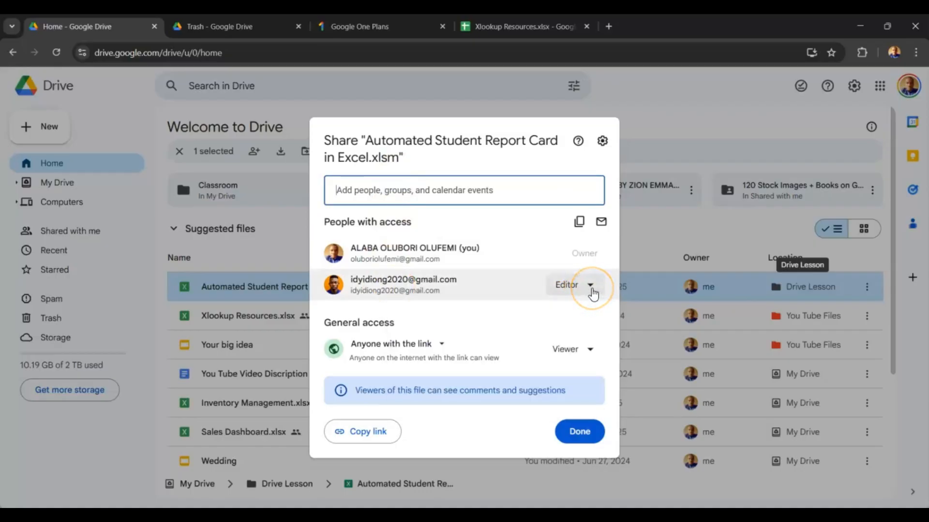
Step: Review the access roles available for the added collaborator, keep Editor, close the sharing settings and clear the file selection
left_click(590, 288)
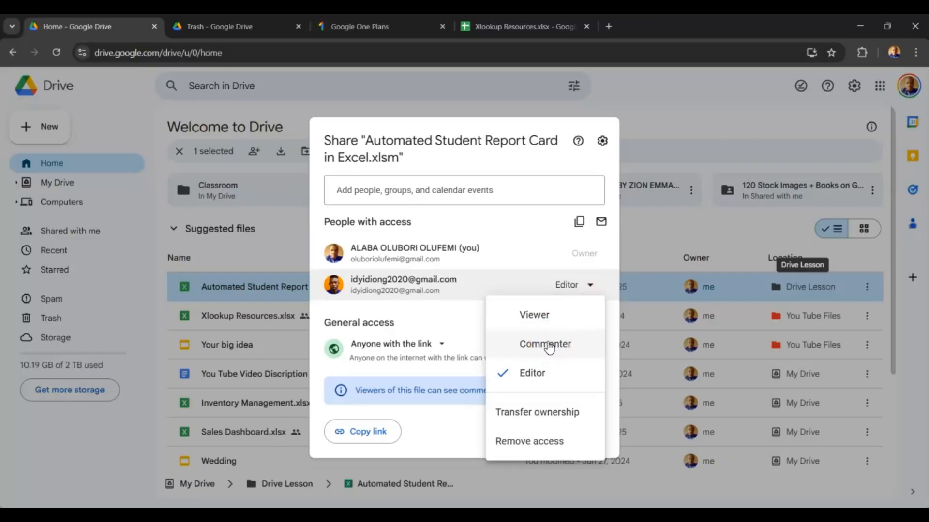
left_click(542, 317)
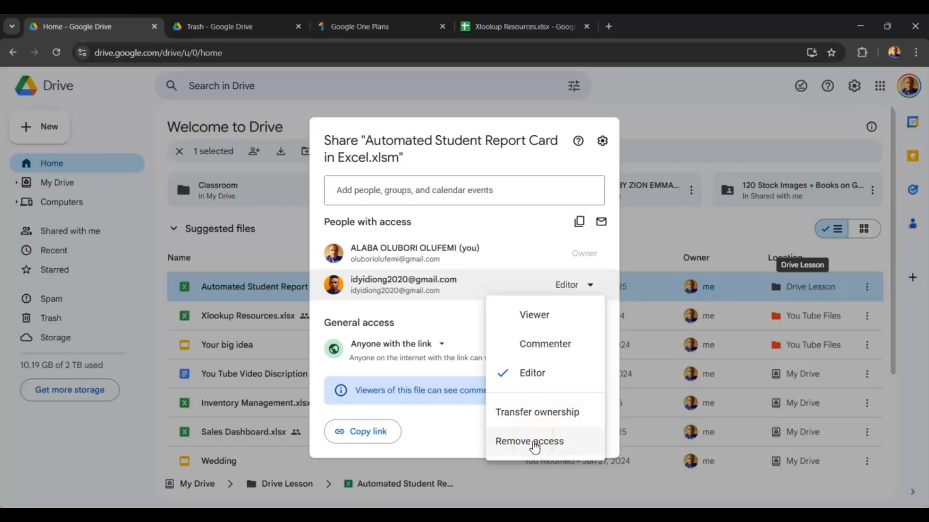
left_click(507, 235)
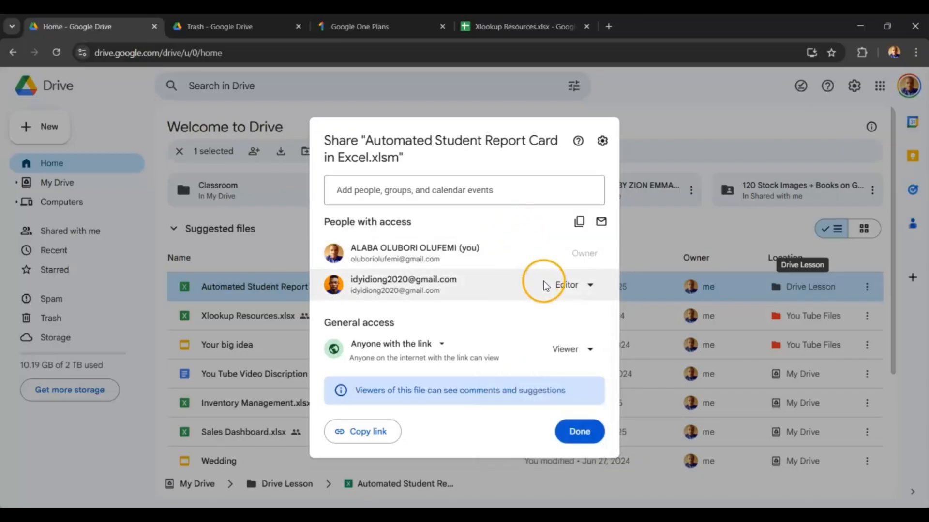
left_click(578, 431)
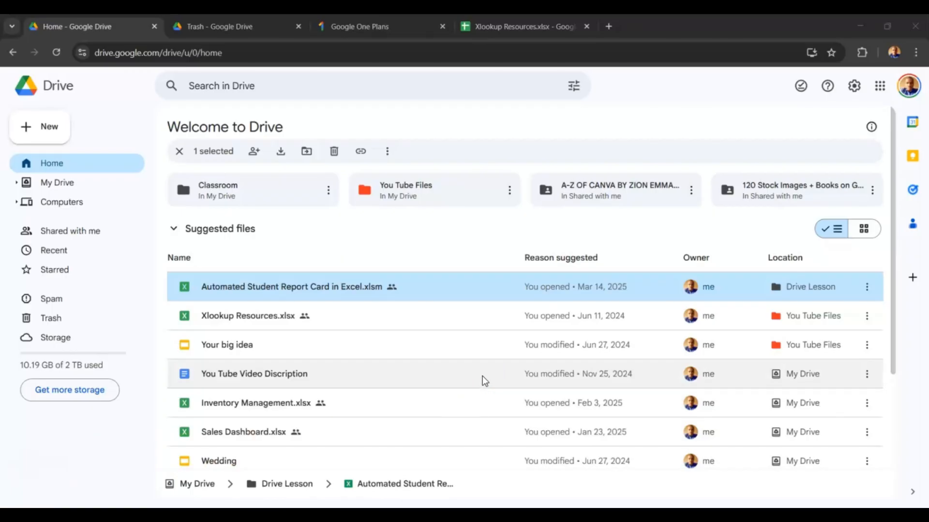
left_click(178, 152)
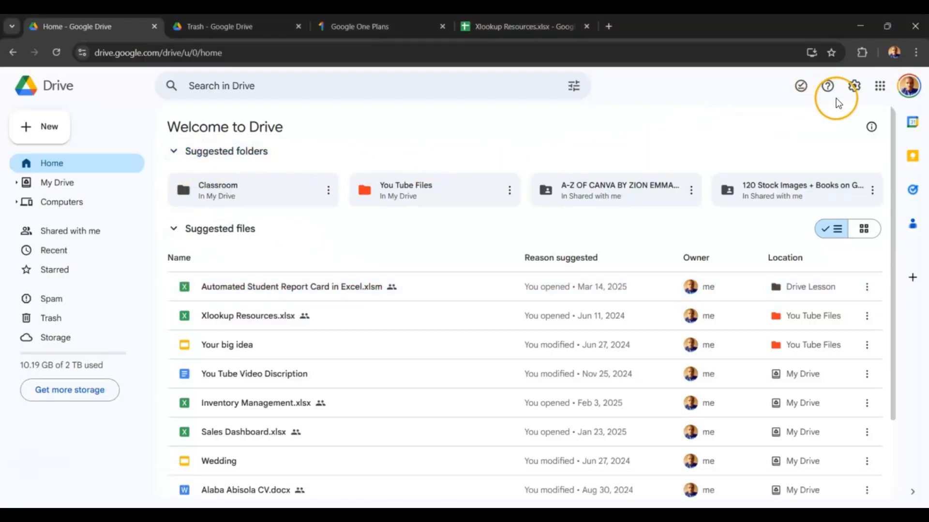
Step: Open the Drive settings and look over the general options from Storage and Start page through Density, Open PDFs and Uploads
left_click(855, 90)
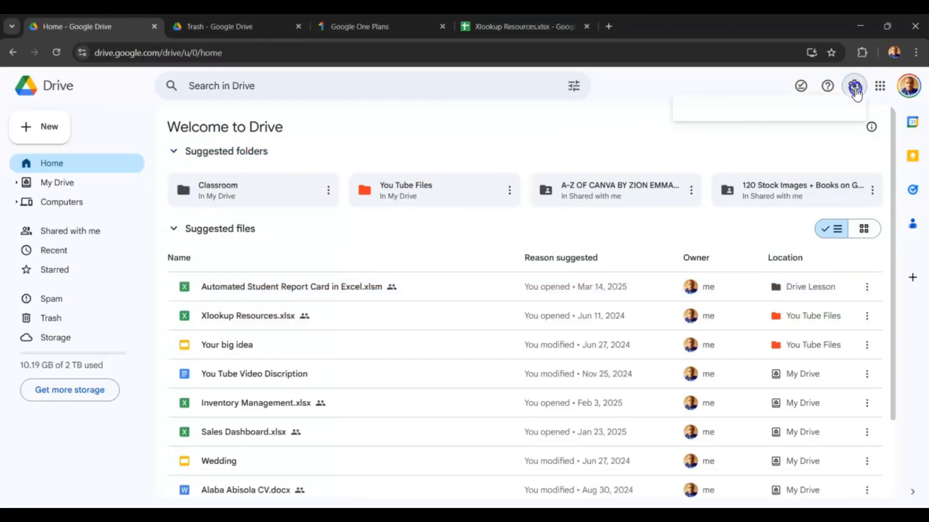
left_click(718, 111)
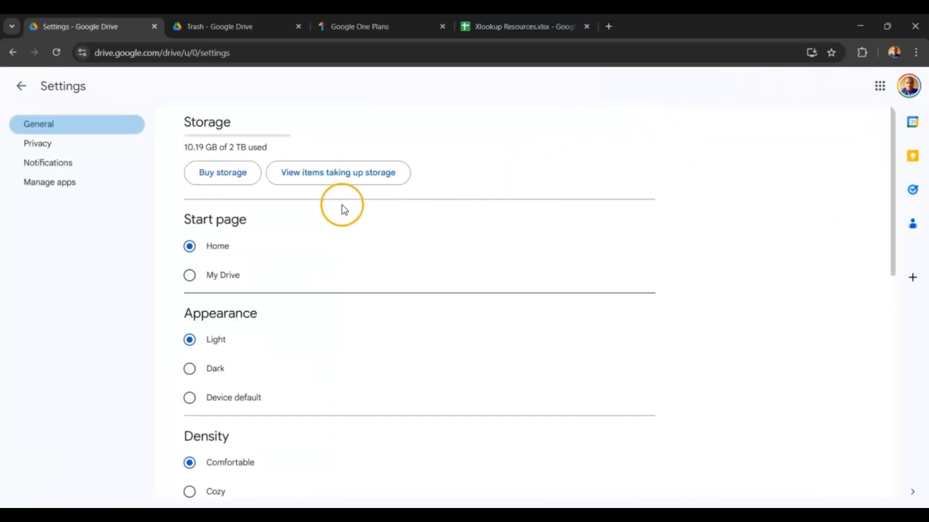
scroll(265, 227, "down", 8)
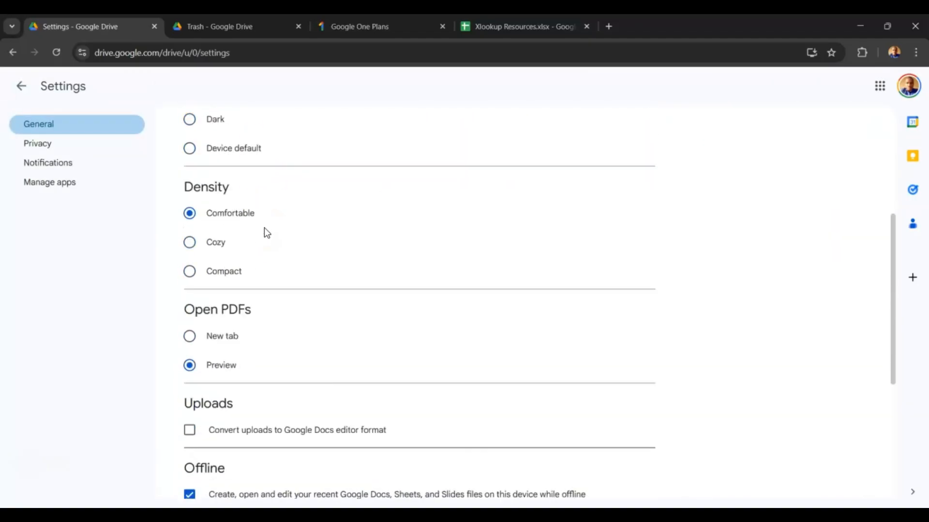
scroll(264, 228, "down", 1)
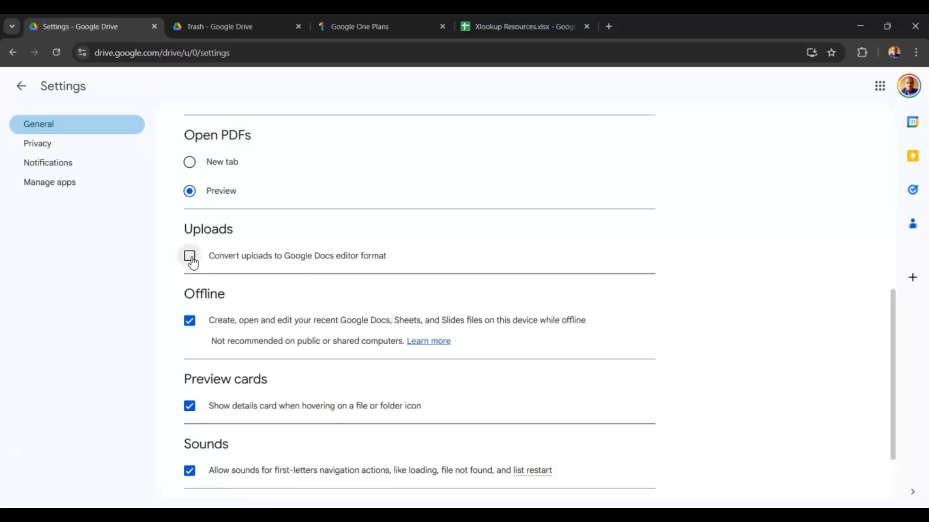
Step: Turn off offline creating, opening and editing of recent Google Docs, Sheets and Slides files, and turn it back on
left_click(190, 322)
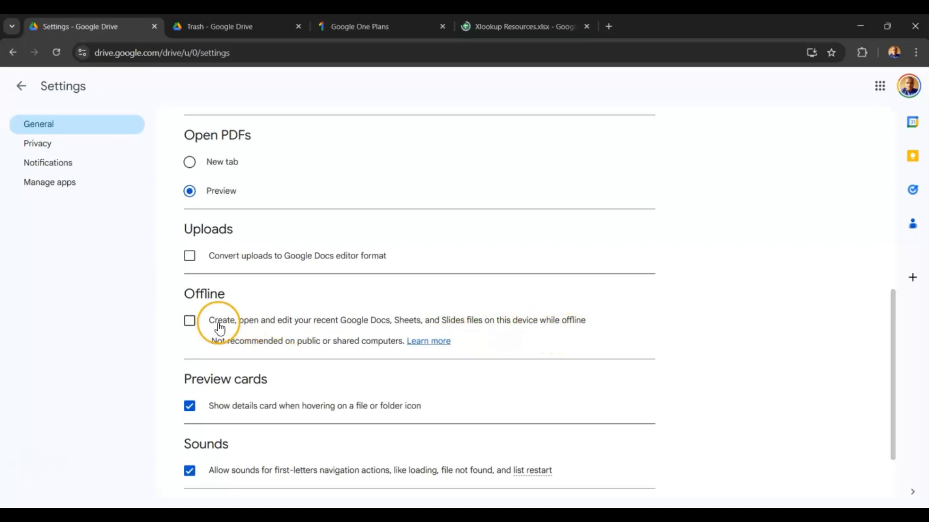
left_click(190, 322)
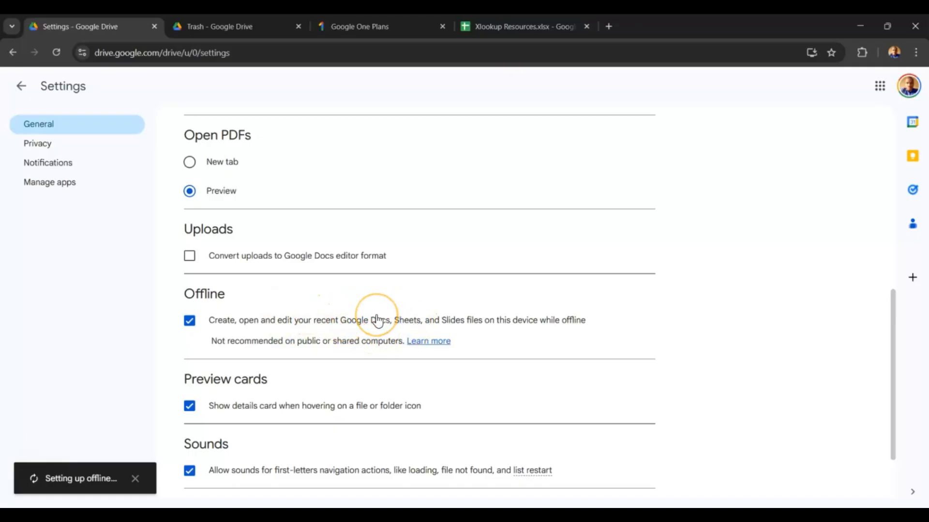
Step: Look over the Start page and Appearance settings again and return to the Drive home page
scroll(377, 320, "up", 9)
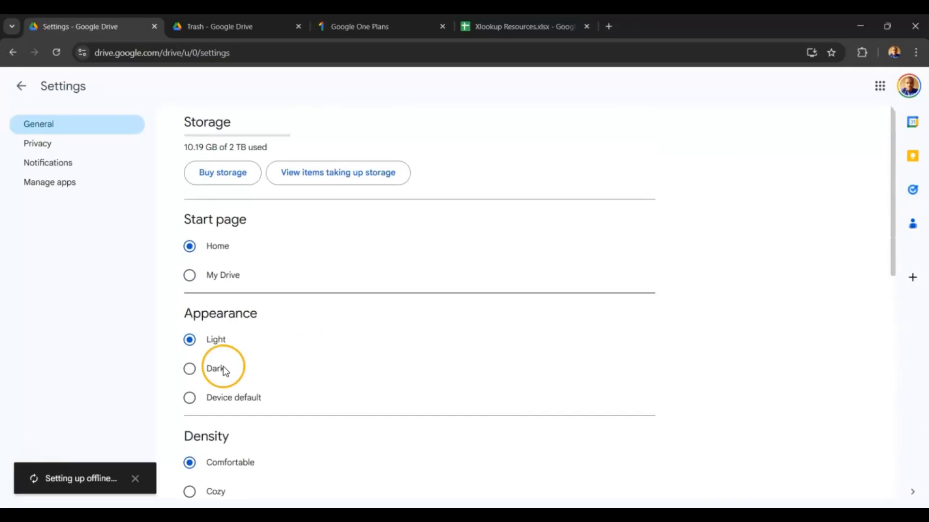
left_click(27, 90)
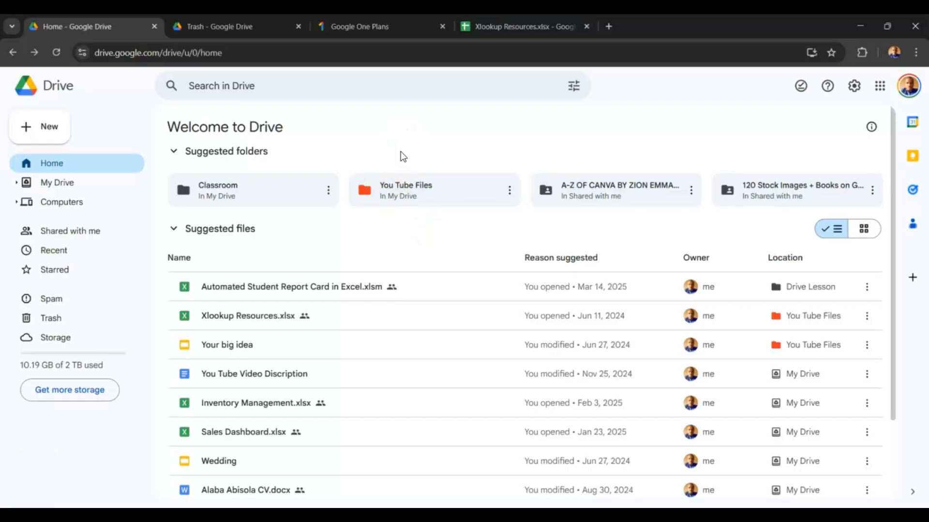
left_click(338, 156)
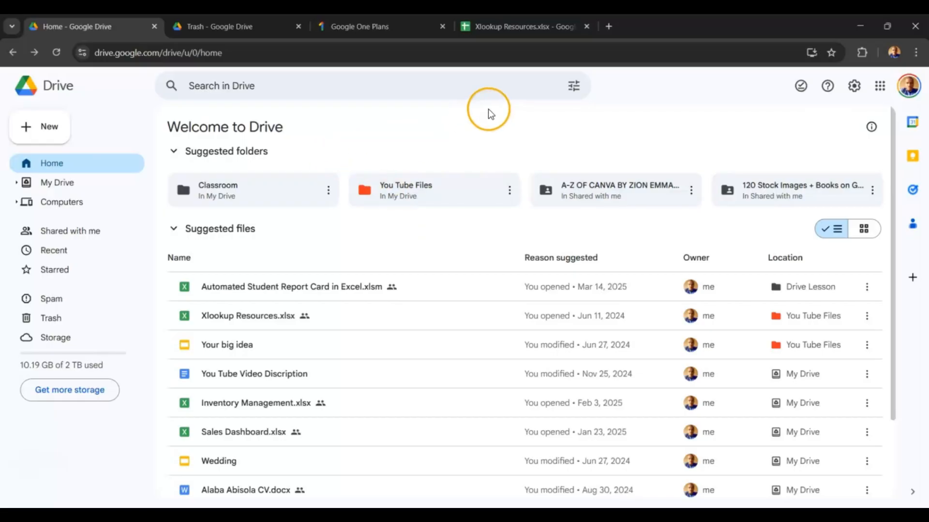